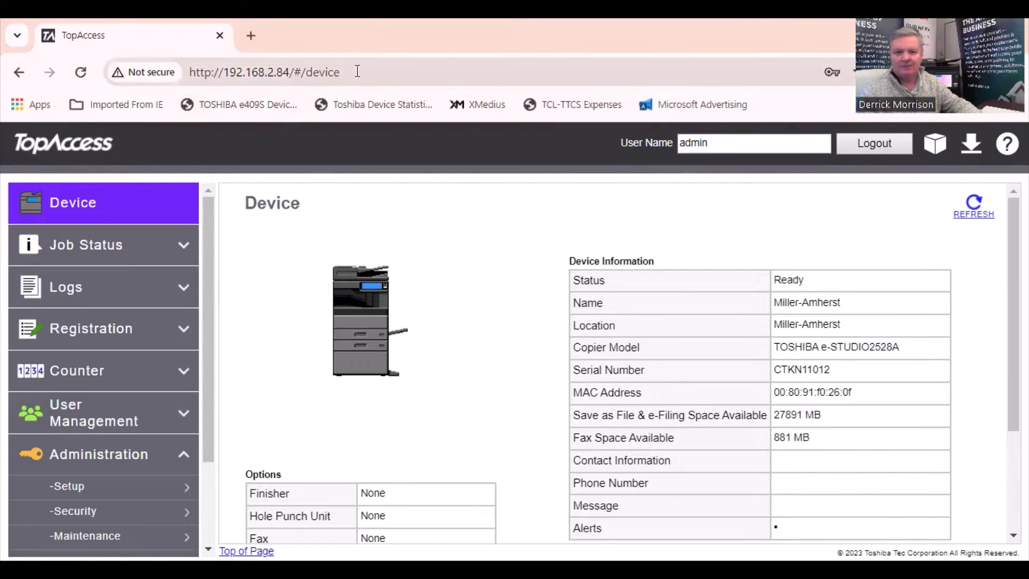
Review the device page address and copier model shown in TopAccess.
drag(358, 71, 194, 72)
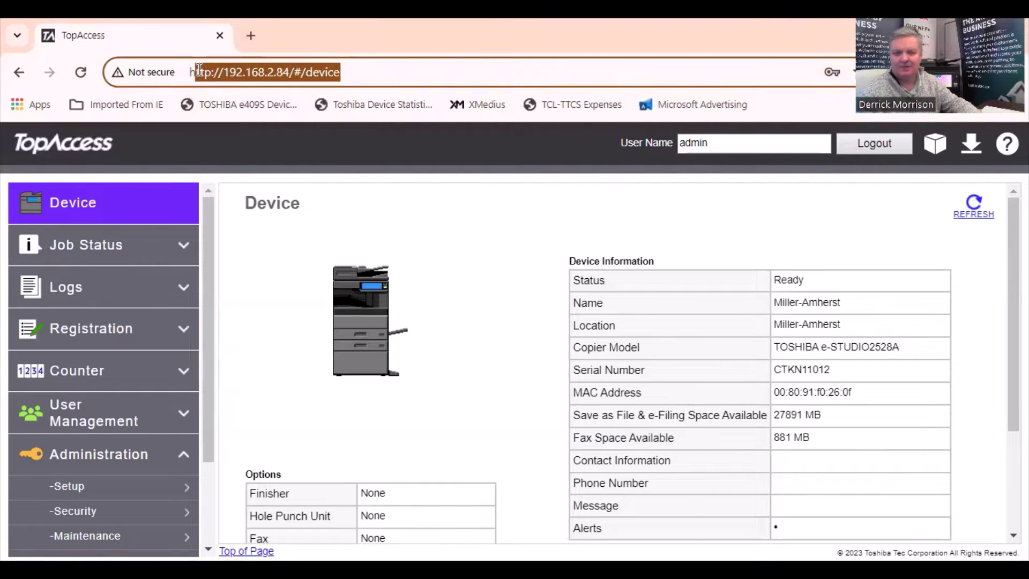
click(416, 253)
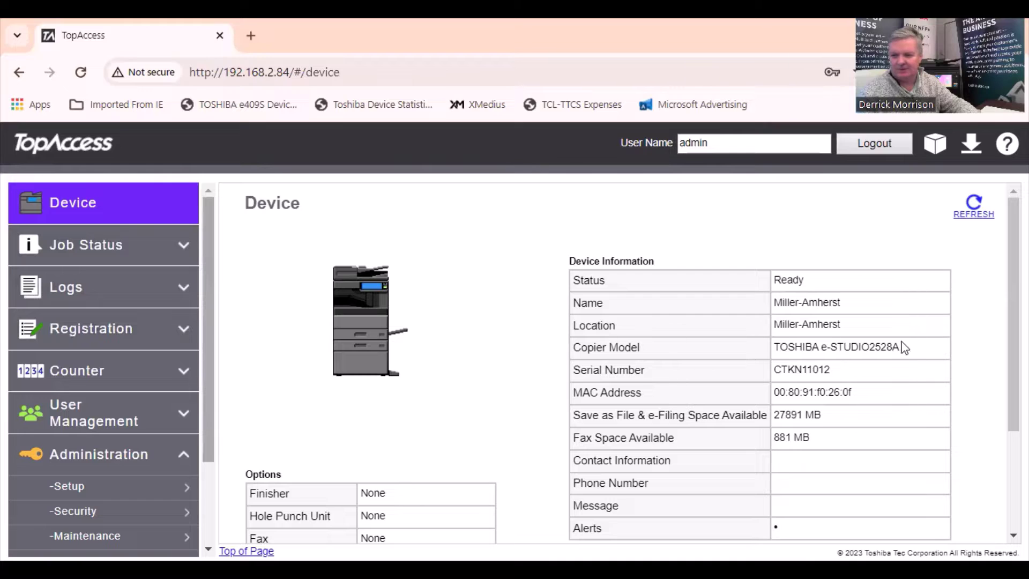
drag(896, 344, 774, 346)
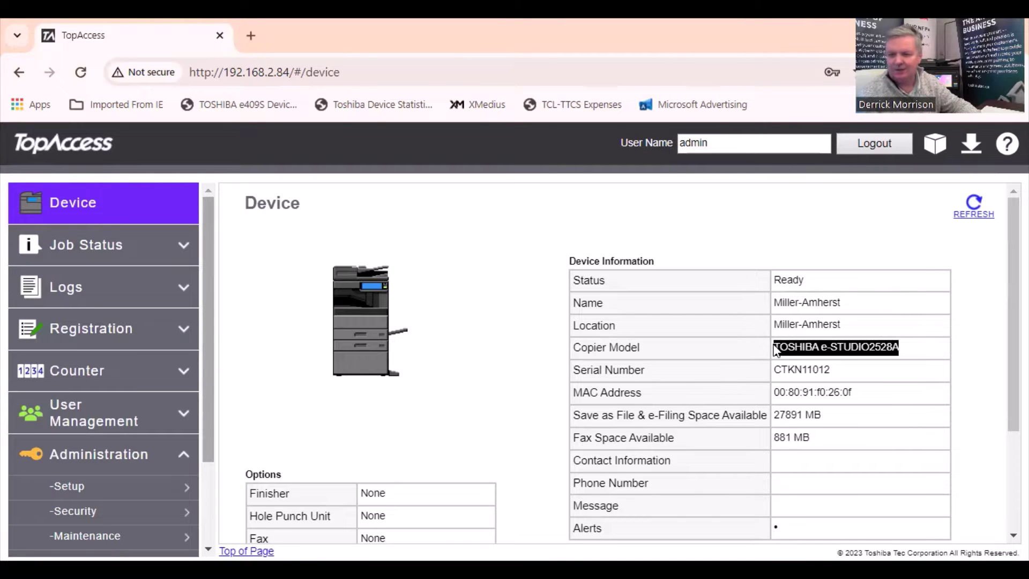
click(612, 234)
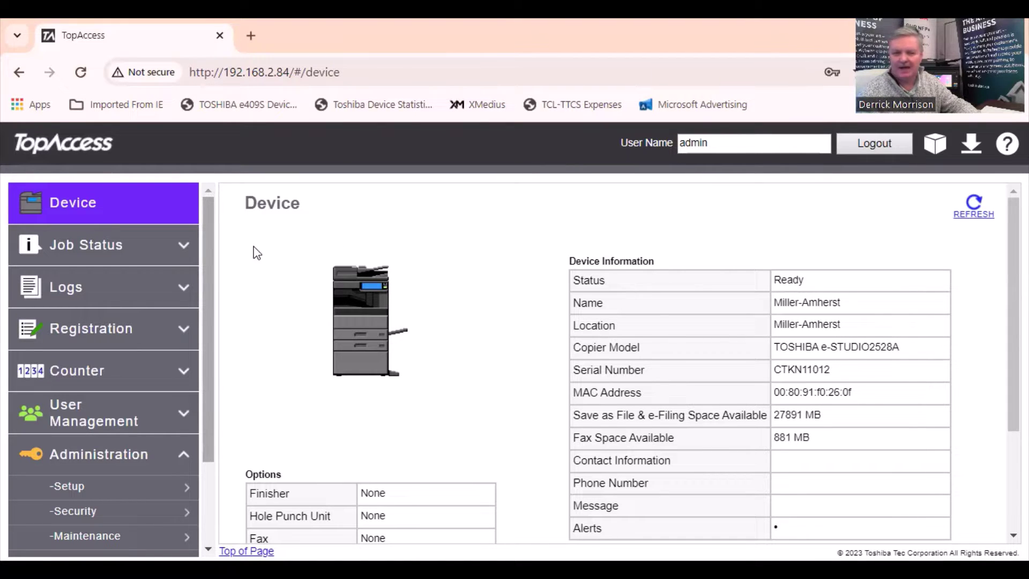
scroll(253, 252, down, 3)
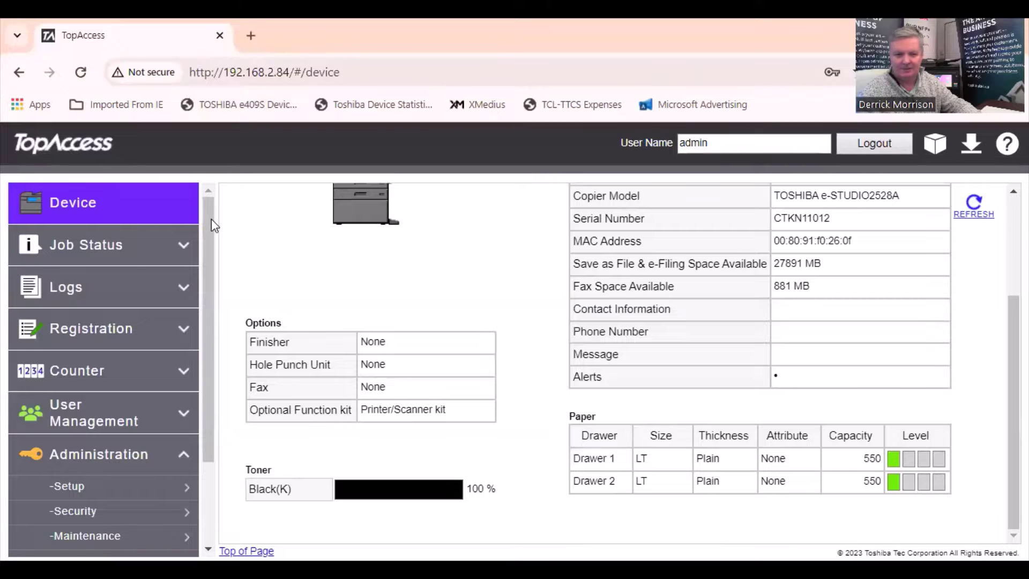
Go to Administration > Setup and open the 'Save as file' settings page.
click(179, 457)
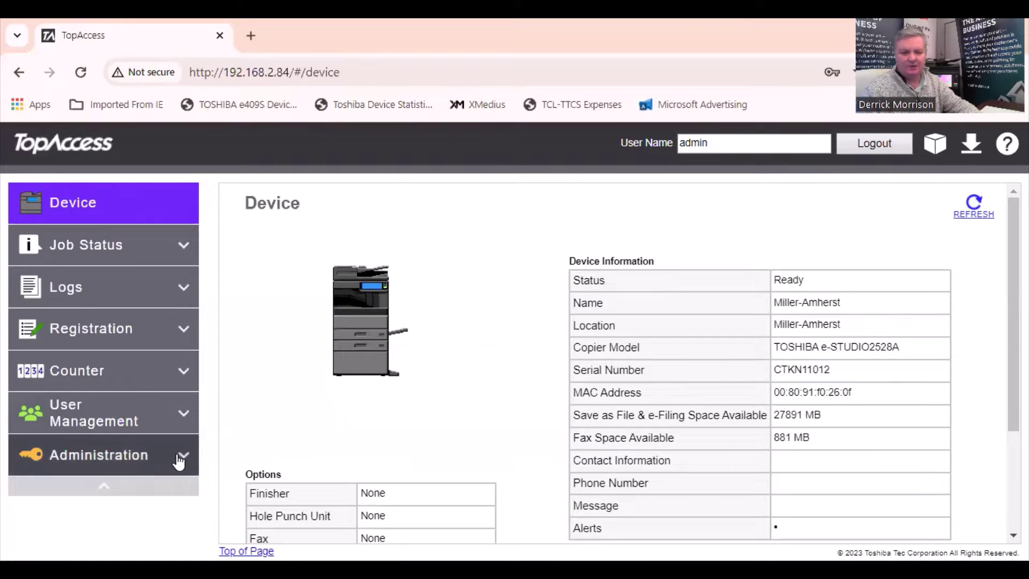
click(179, 461)
mouse_move(78, 382)
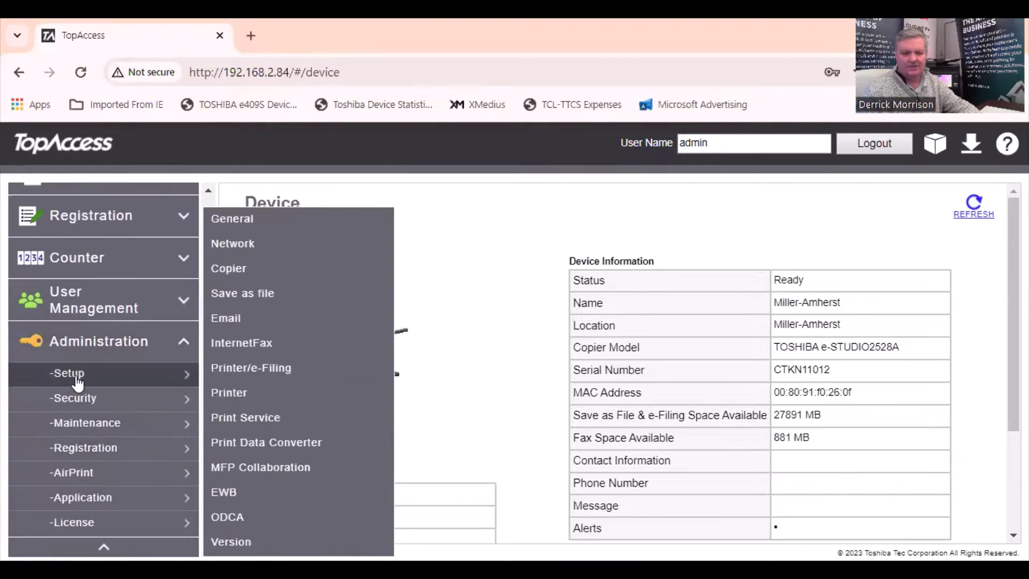
click(229, 296)
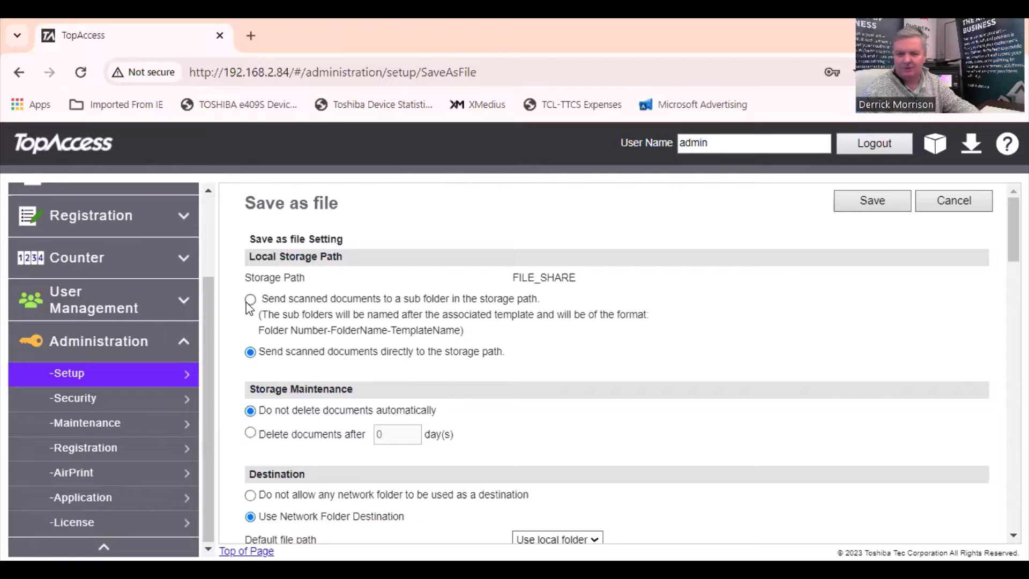
Review the Save as file settings: FILE_SHARE storage path, default file path left unchanged.
drag(581, 281, 507, 287)
drag(499, 352, 545, 356)
click(516, 359)
scroll(516, 358, down, 2)
scroll(340, 366, down, 2)
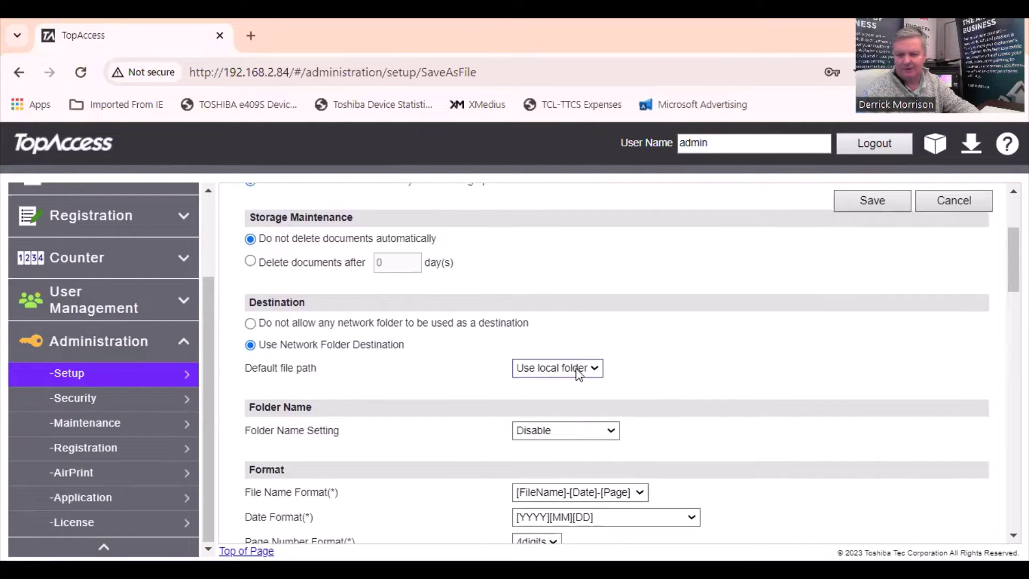
click(578, 374)
click(436, 385)
scroll(436, 385, down, 2)
scroll(451, 370, down, 4)
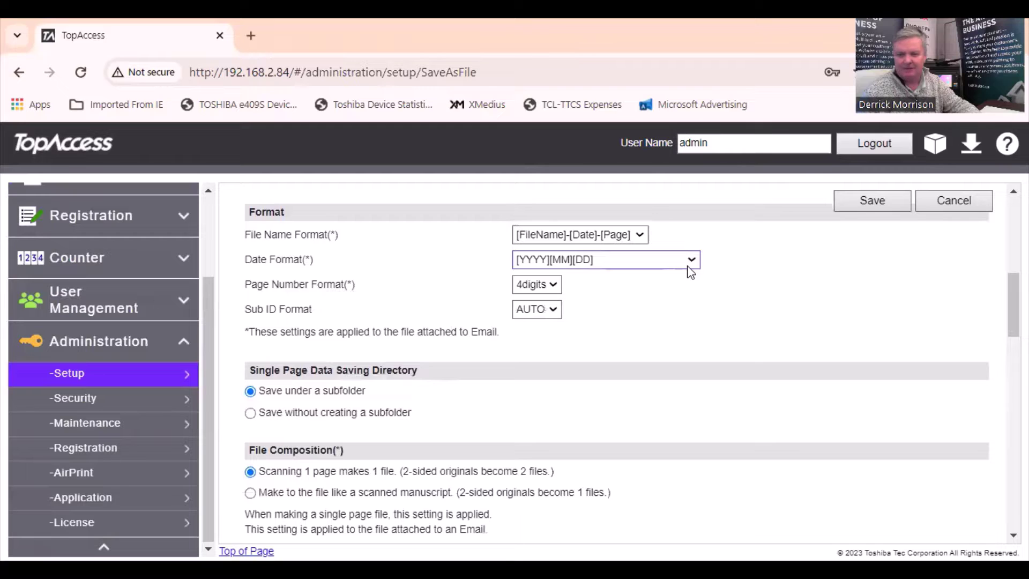
scroll(568, 335, down, 4)
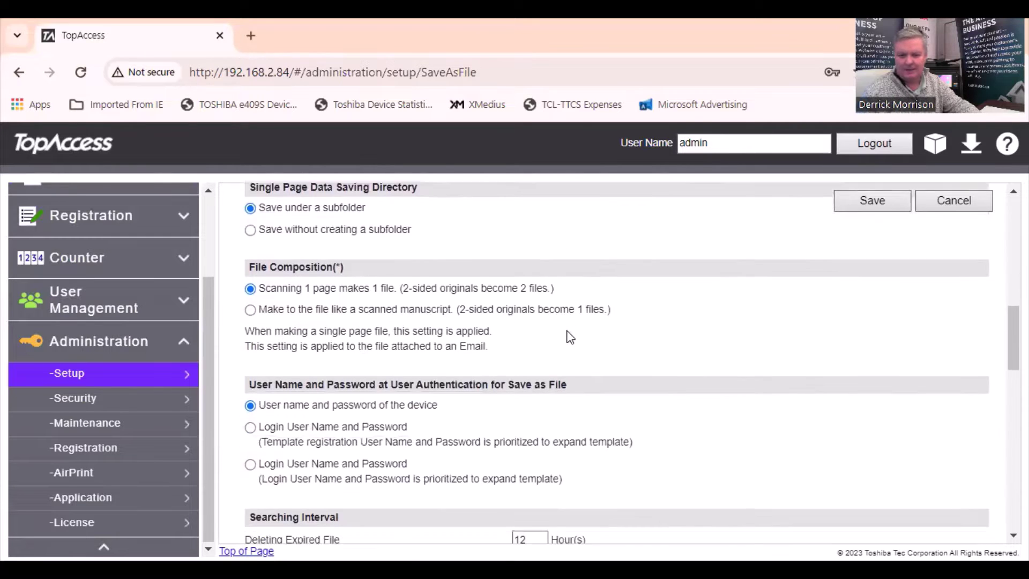
Check the Remote 1 path \\NSZ5056TTCS\LexScan and login name, then pass the connection test.
scroll(571, 336, down, 8)
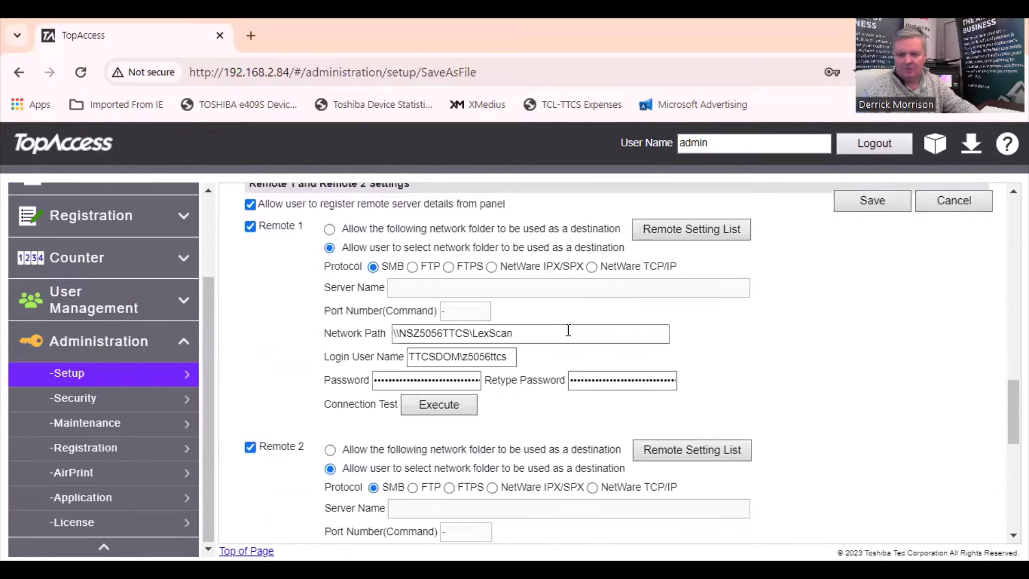
click(568, 330)
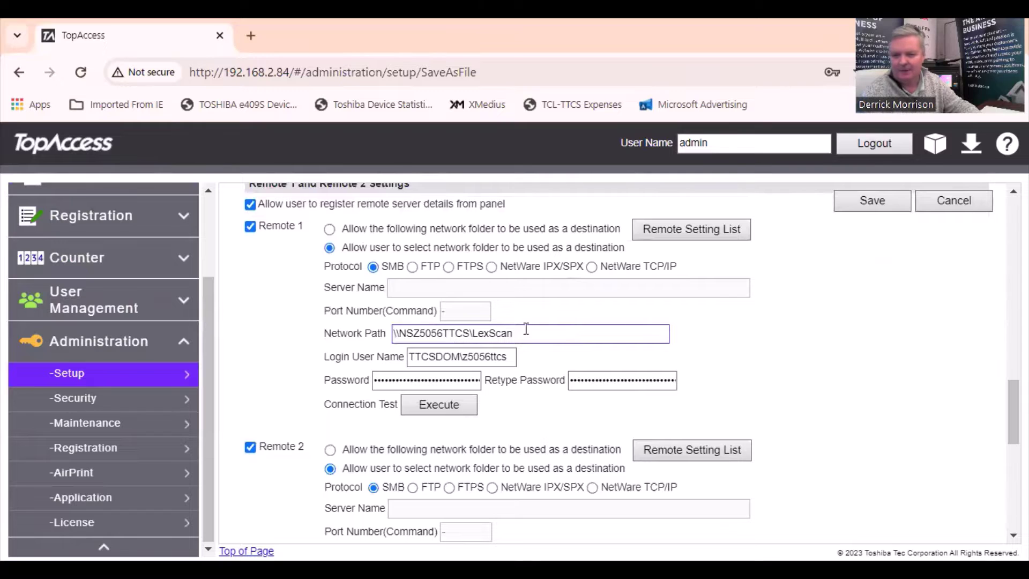
drag(533, 330, 410, 322)
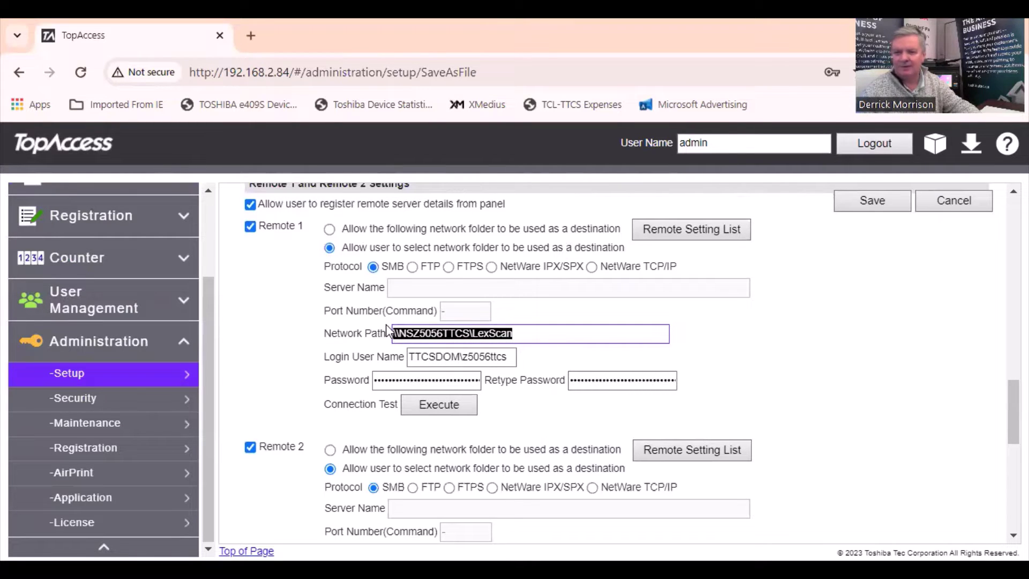
drag(506, 356, 407, 357)
click(450, 380)
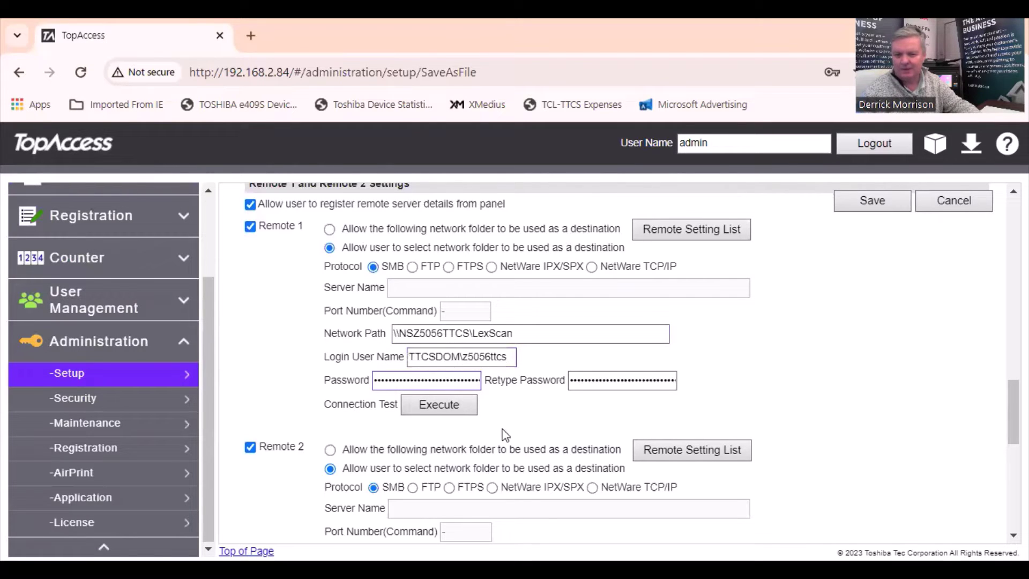
click(452, 407)
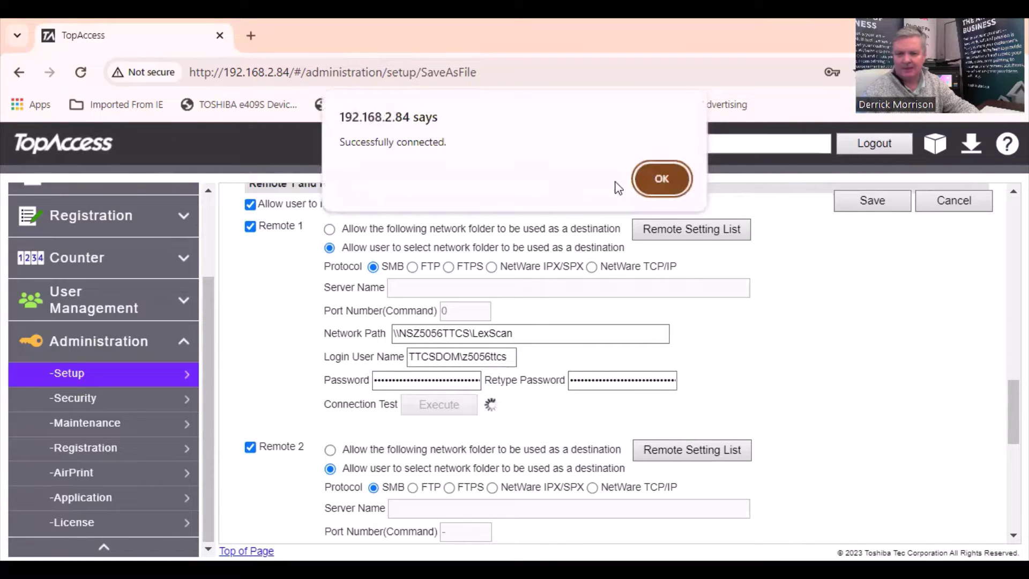
click(650, 179)
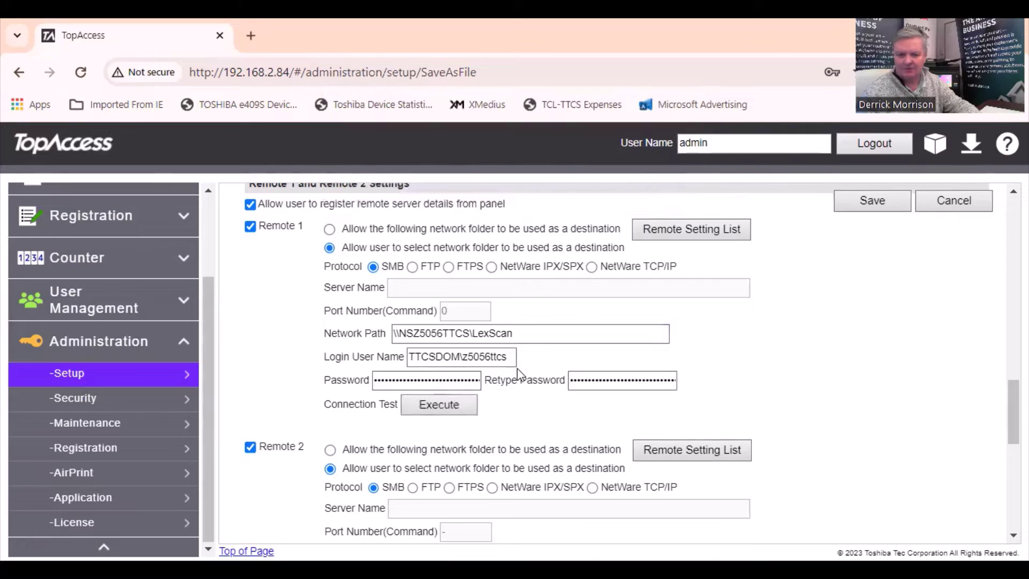
Save the Save as file settings and confirm the save.
scroll(491, 375, down, 3)
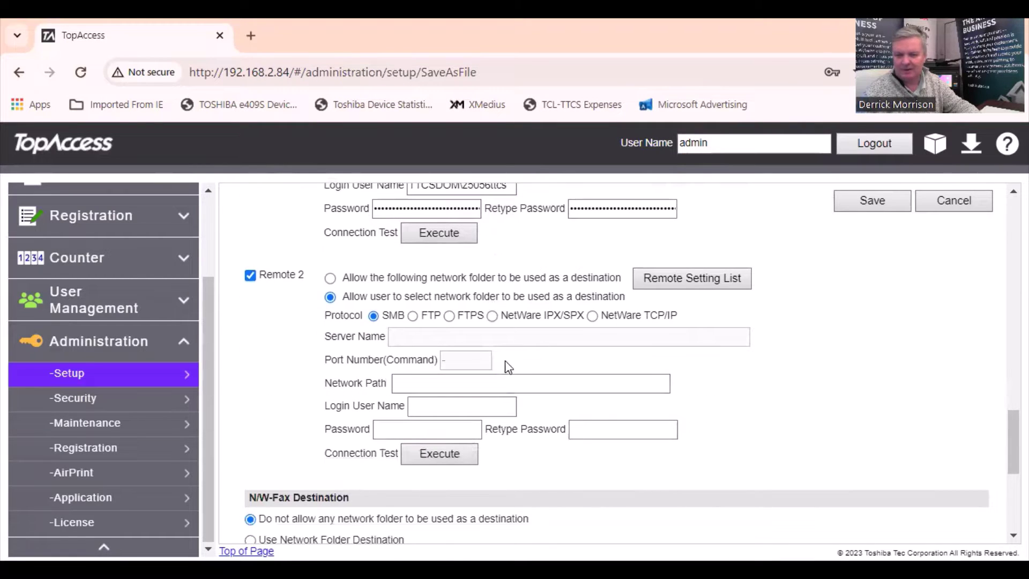
scroll(512, 365, down, 5)
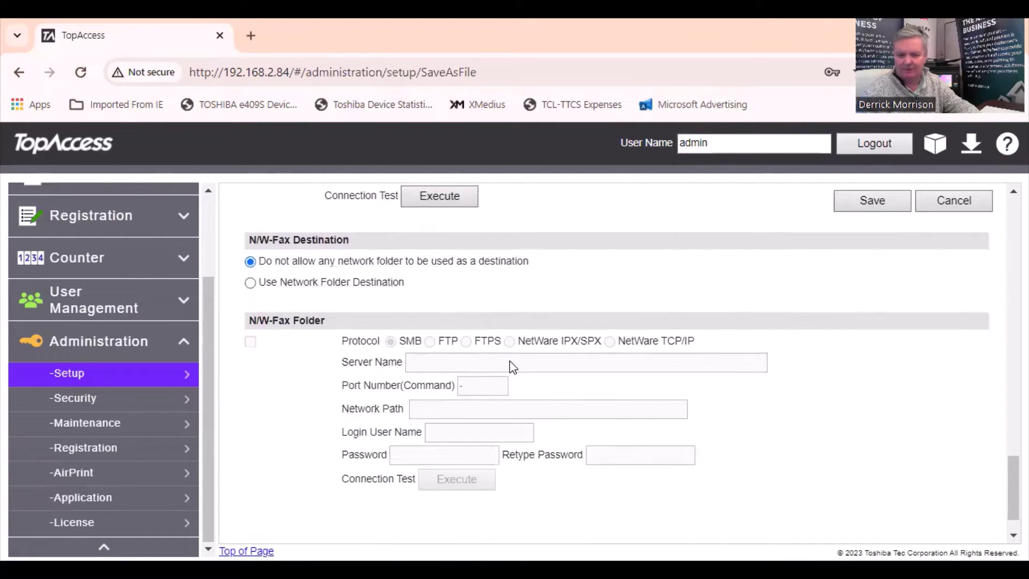
scroll(513, 367, down, 1)
scroll(513, 368, up, 20)
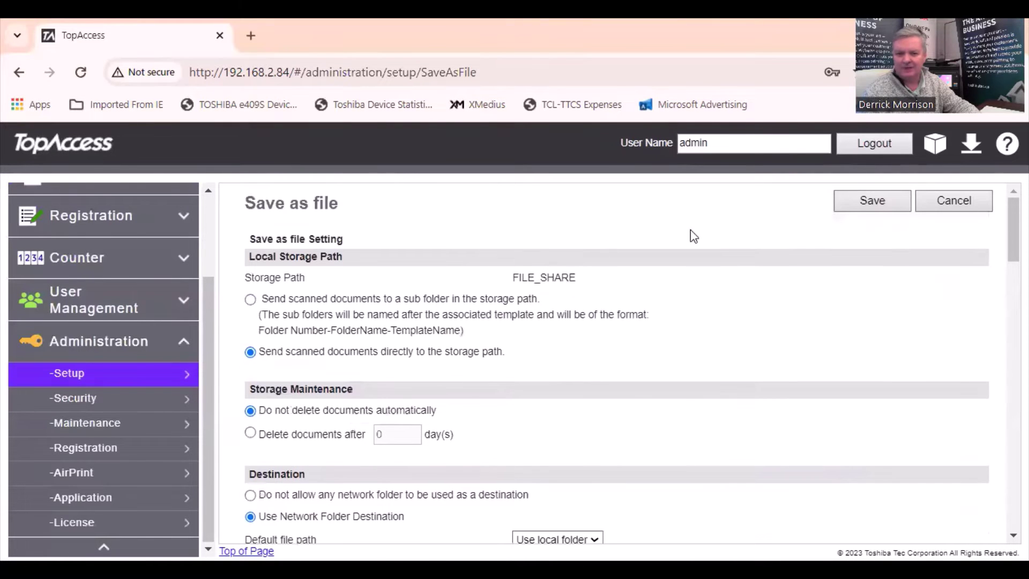
click(872, 204)
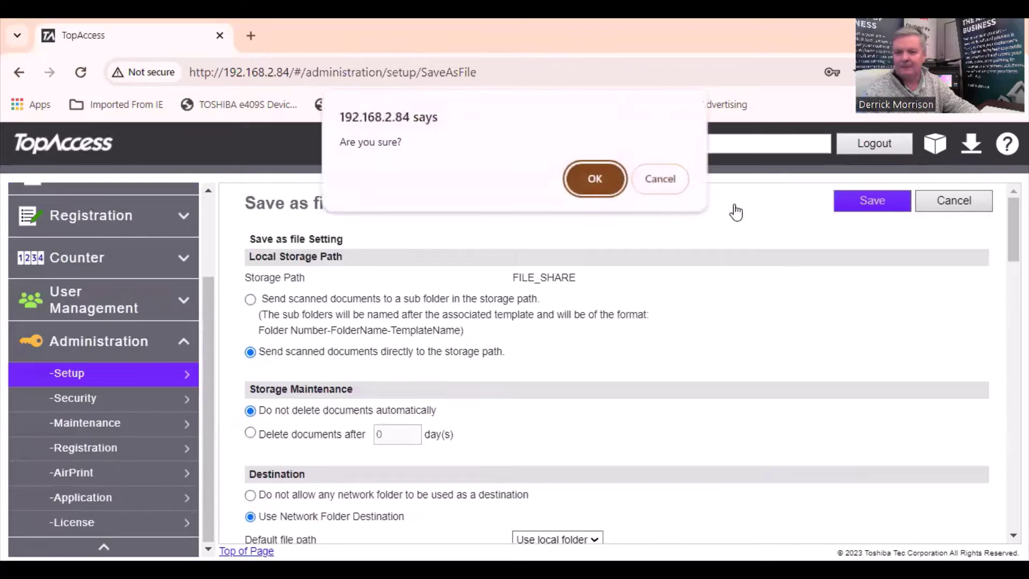
click(595, 180)
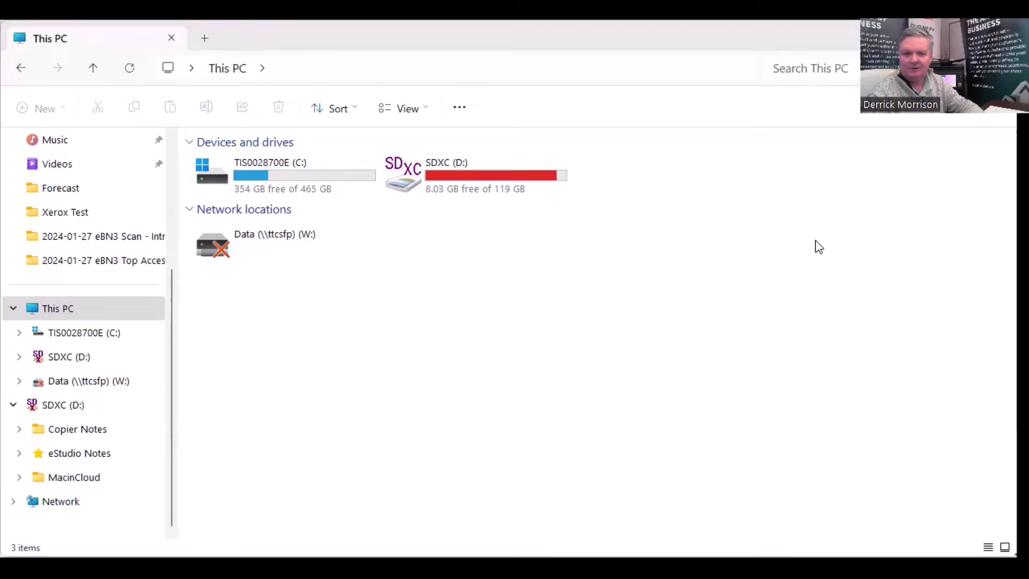
Open drive C: and bring up the context menu of the LexScan folder.
double_click(322, 177)
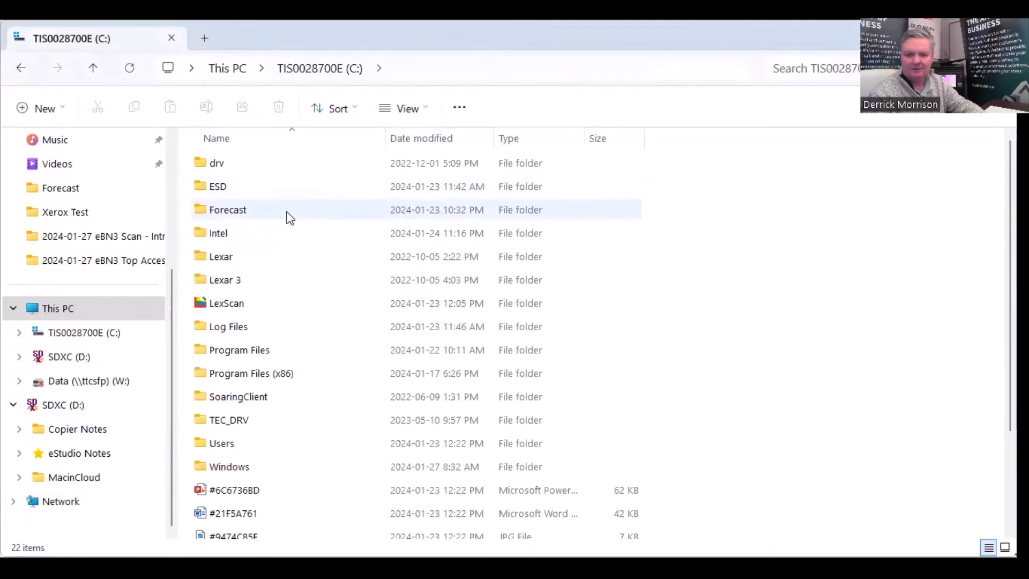
click(220, 311)
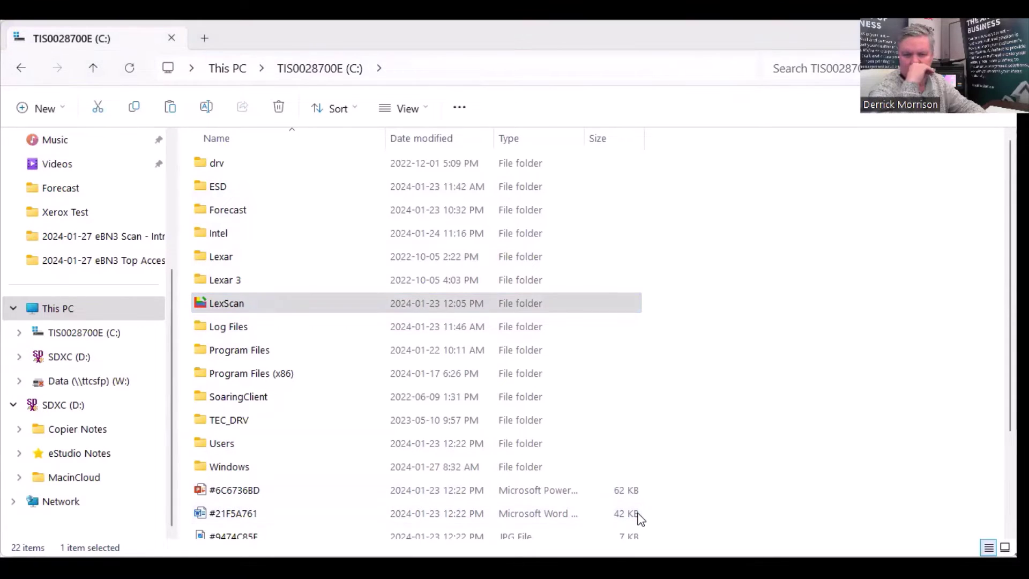
double_click(208, 304)
right_click(209, 308)
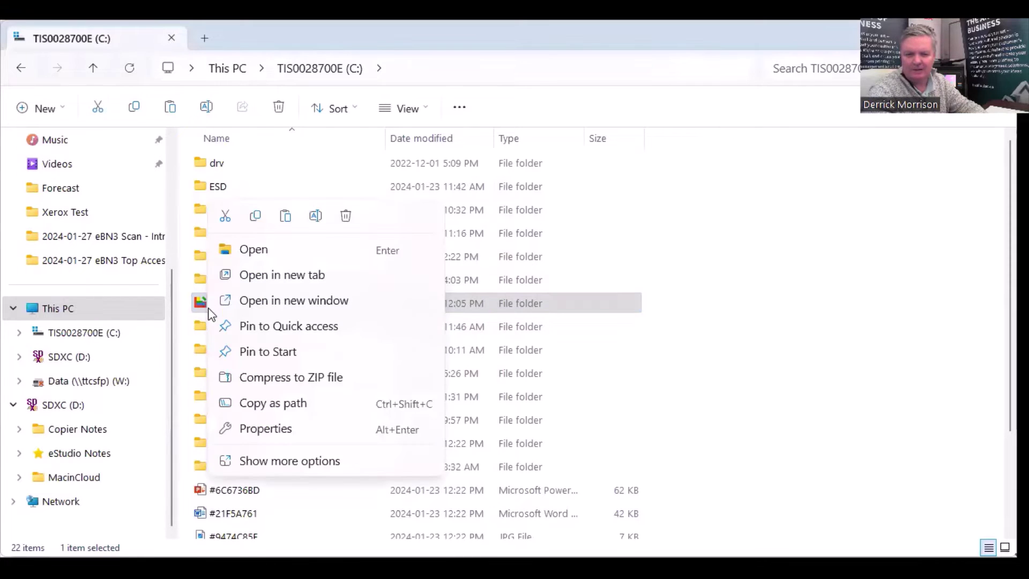
Open LexScan's Properties and review its network path on the Sharing tab.
click(248, 431)
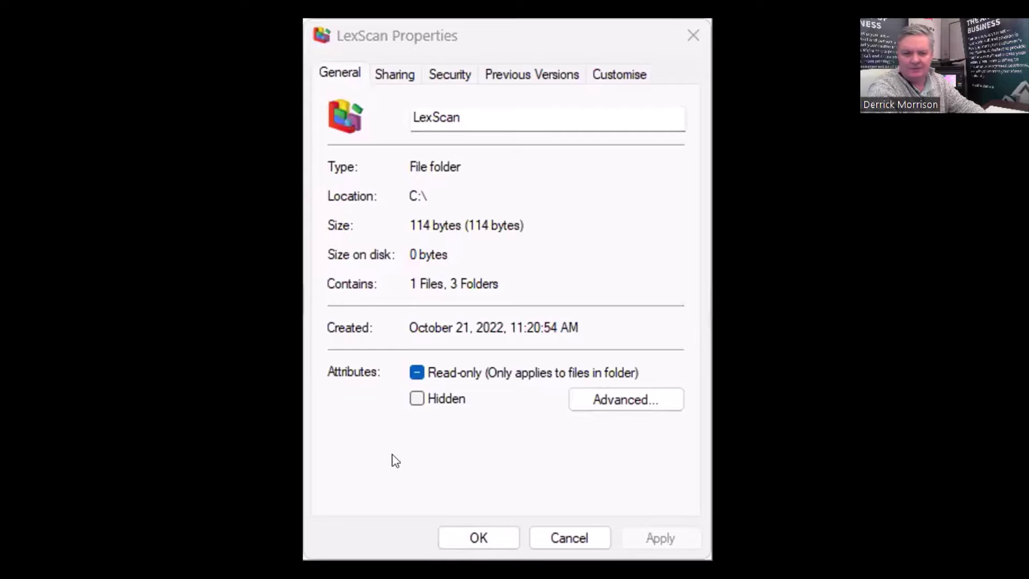
click(384, 78)
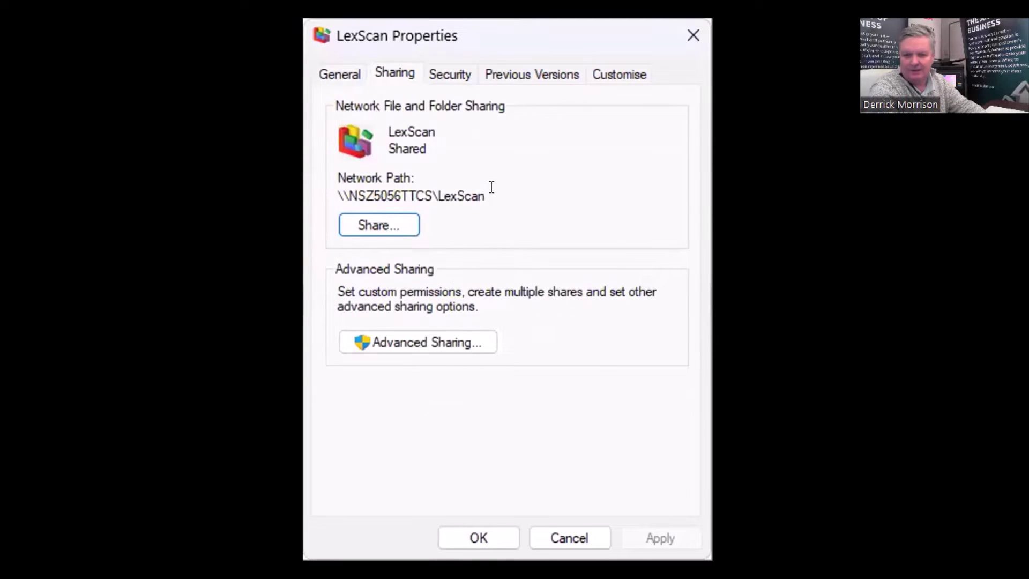
drag(476, 187, 332, 188)
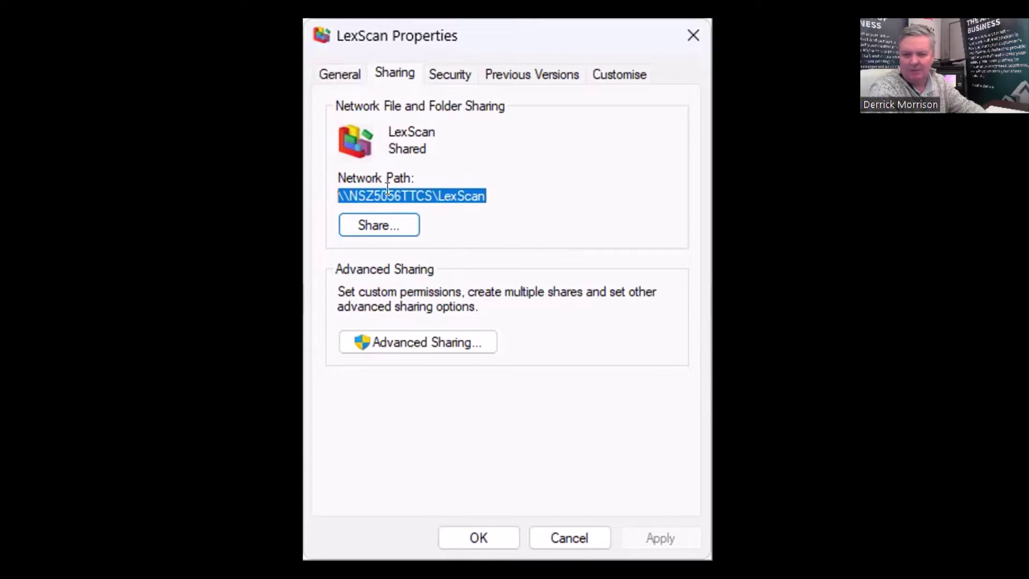
Share LexScan with Everyone at Read/Write, then view its Security permissions.
click(365, 229)
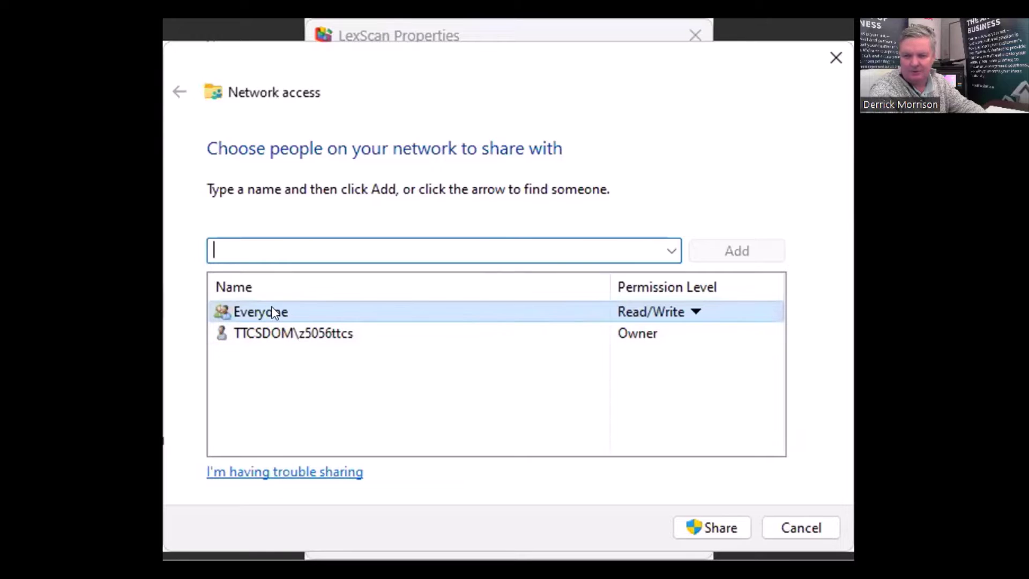
mouse_move(271, 306)
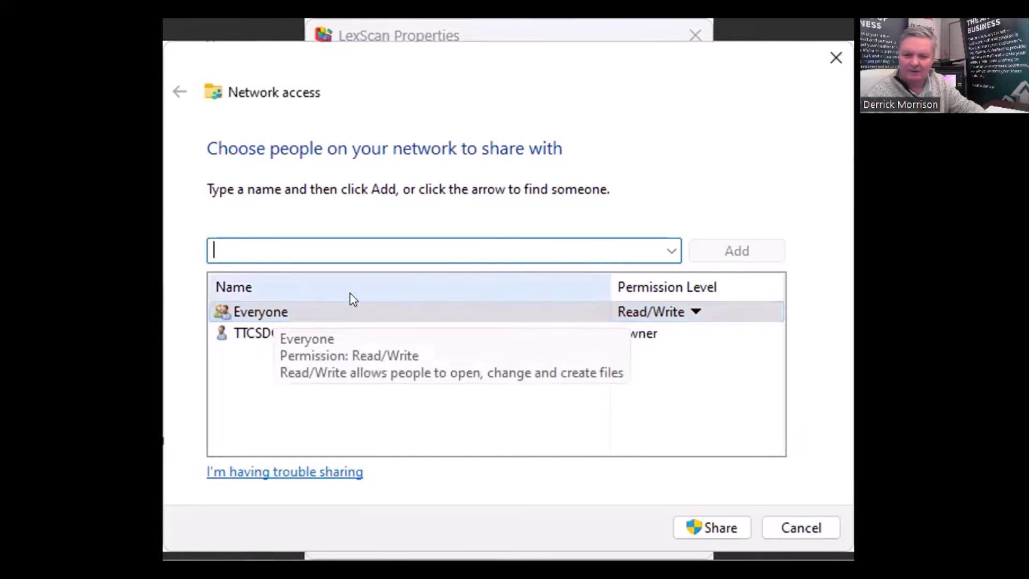
click(692, 313)
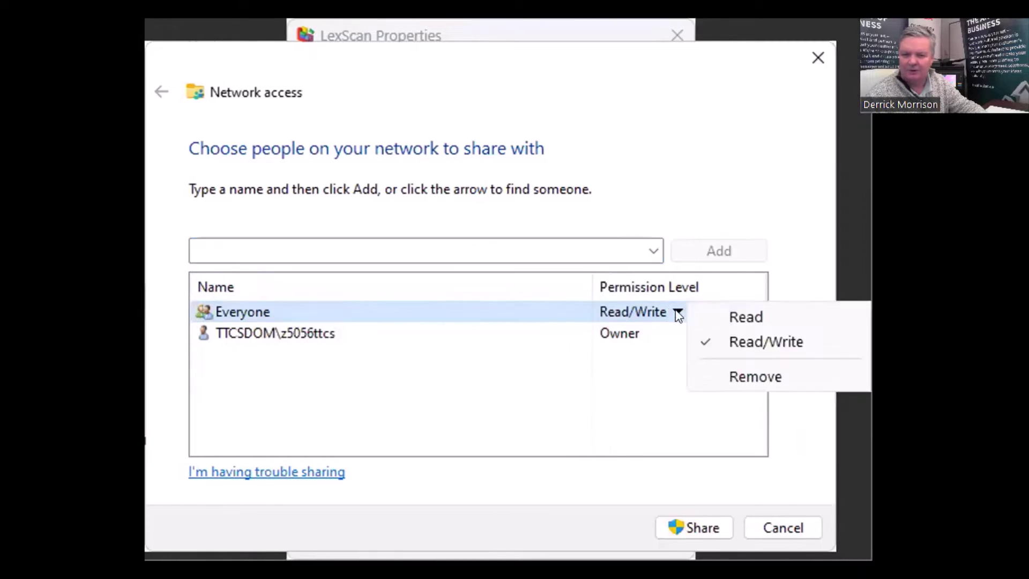
click(579, 368)
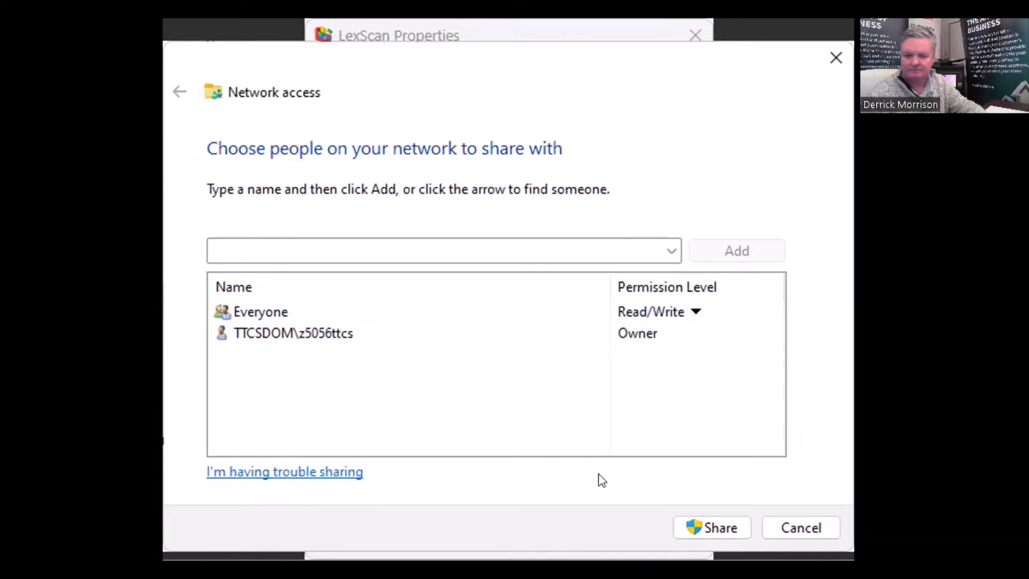
click(689, 522)
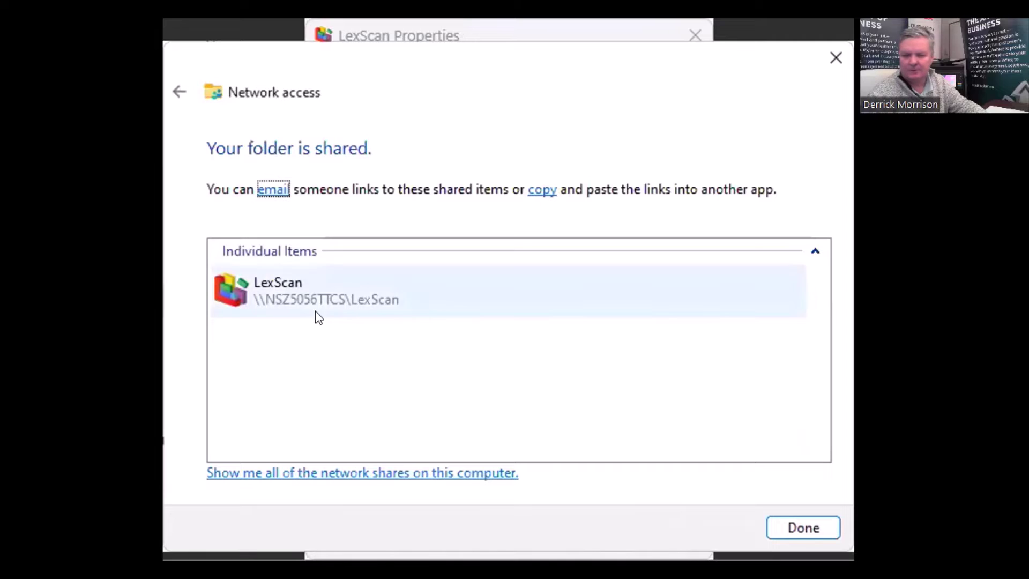
click(786, 527)
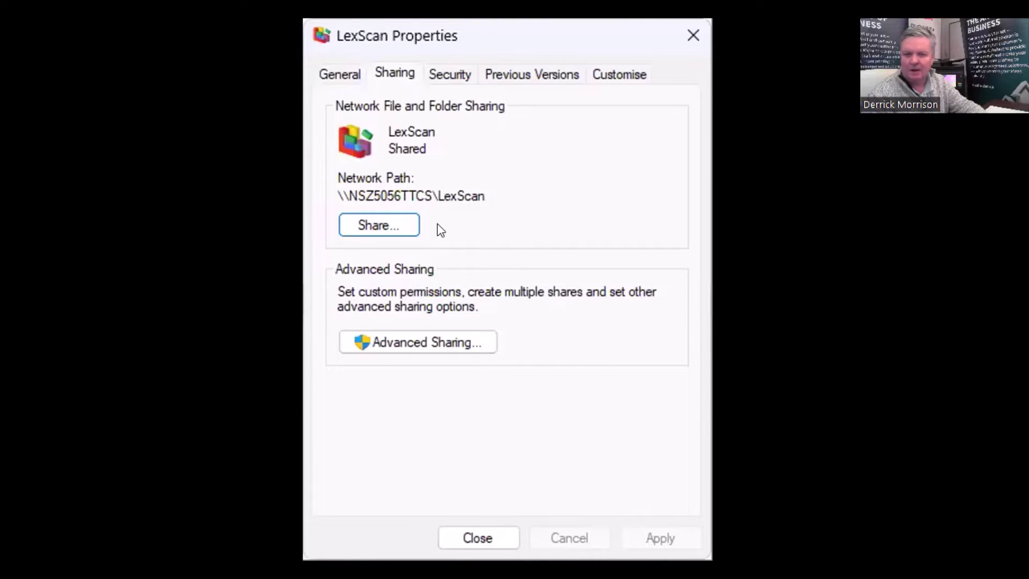
click(448, 77)
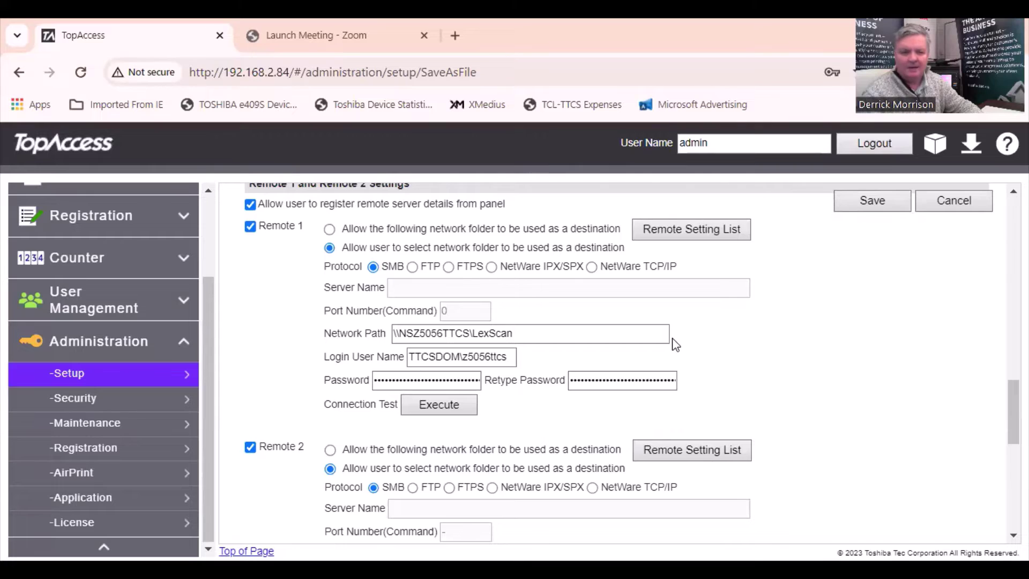
Select the Remote 1 network path and login user name values, then switch to Control Panel.
click(529, 334)
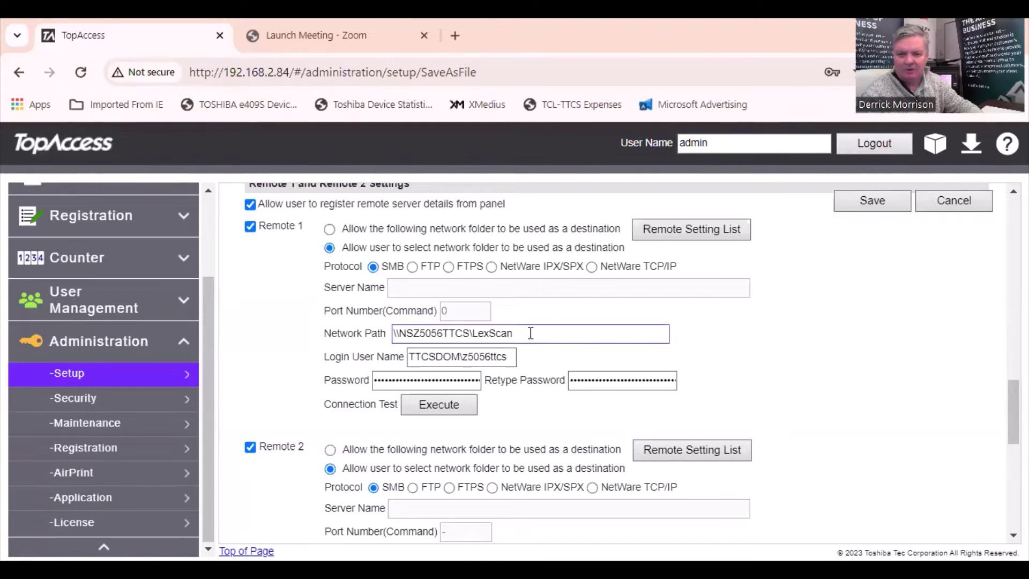
drag(530, 332, 384, 347)
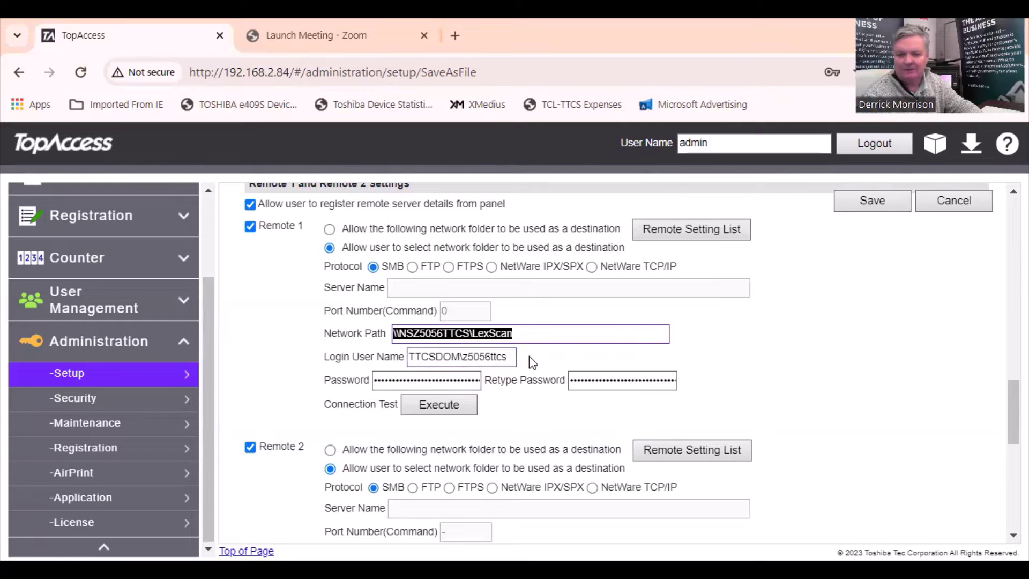
drag(512, 356, 386, 365)
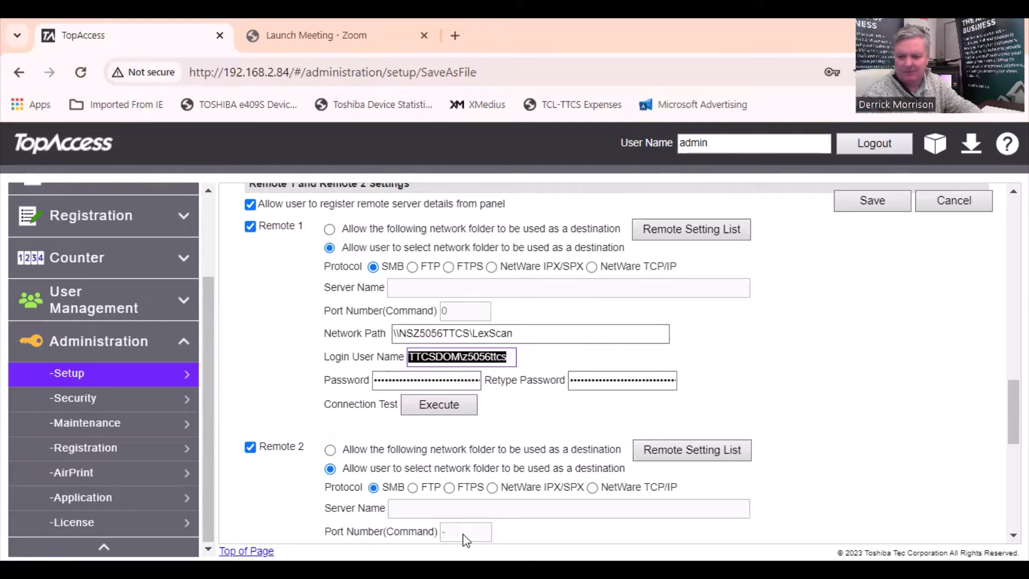
key(alt+Tab)
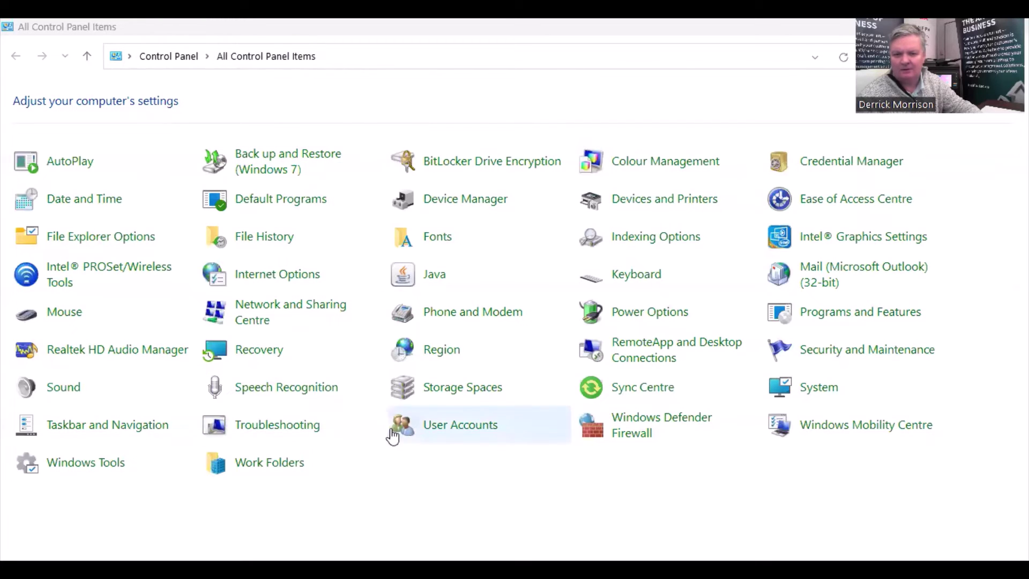
Open User Accounts in Control Panel to see the signed-in domain account.
click(431, 427)
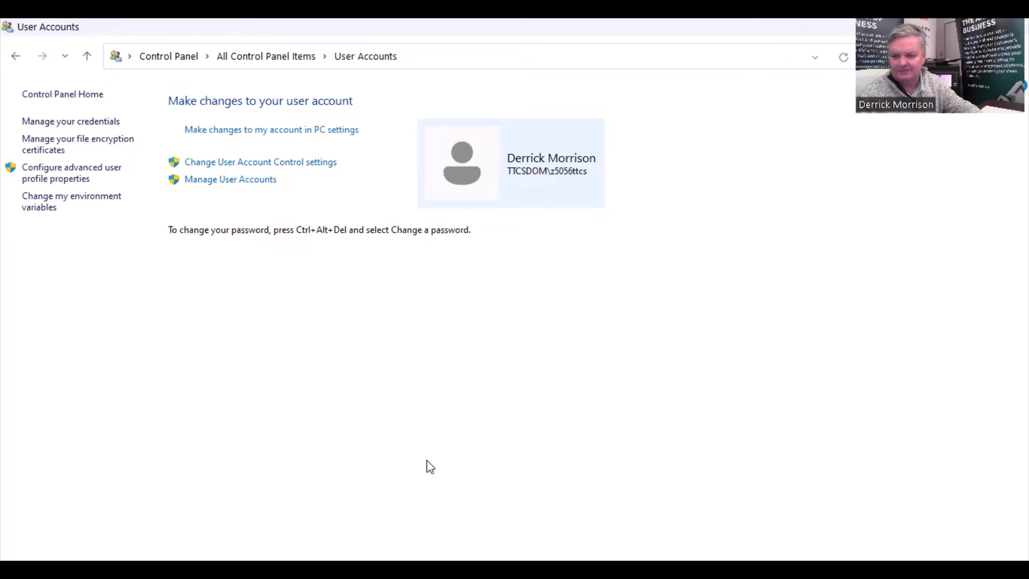
In TopAccess, rerun the Remote 1 connection test and dismiss the session timeout alert.
key(alt+Tab)
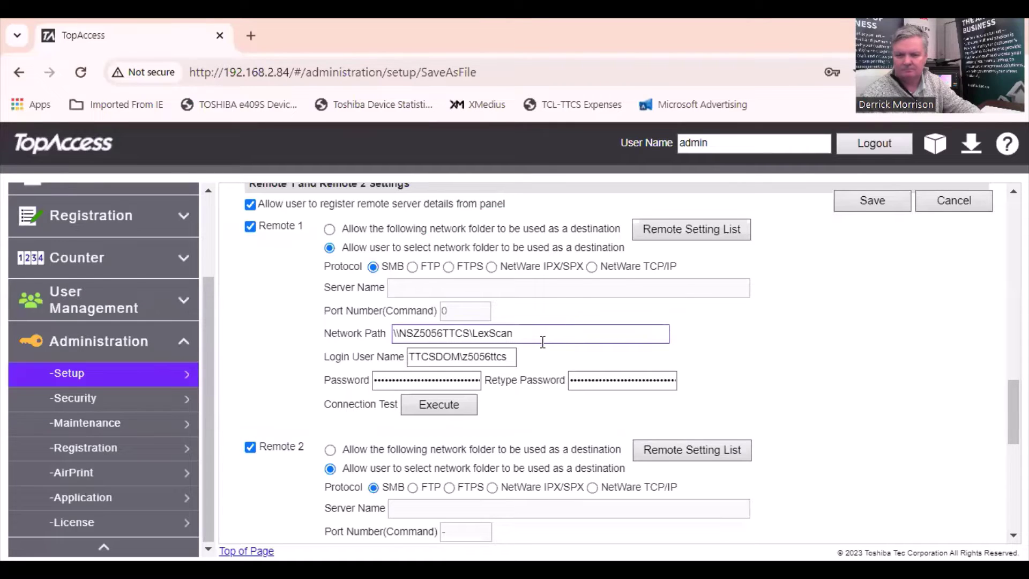
triple_click(445, 356)
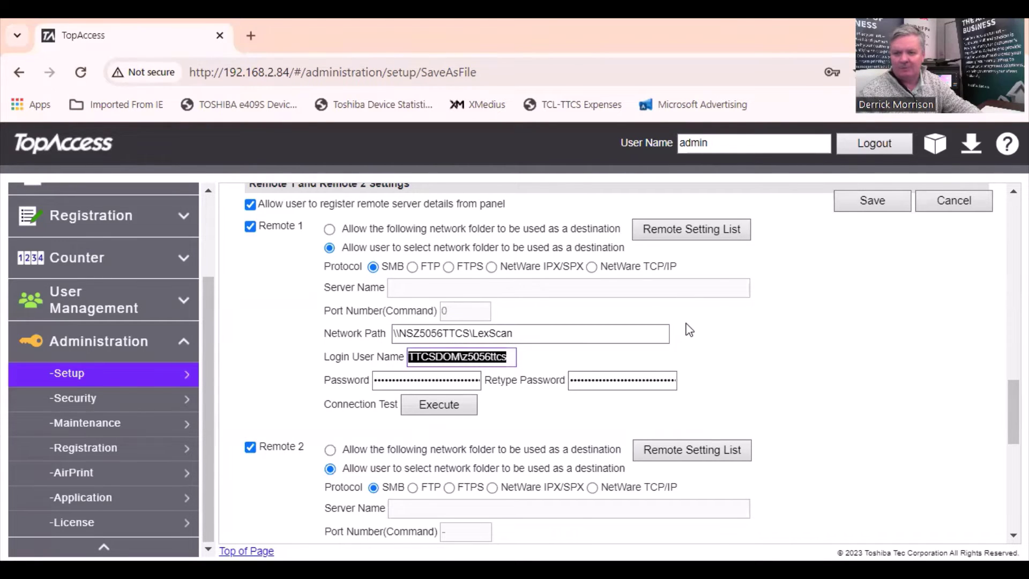
click(448, 410)
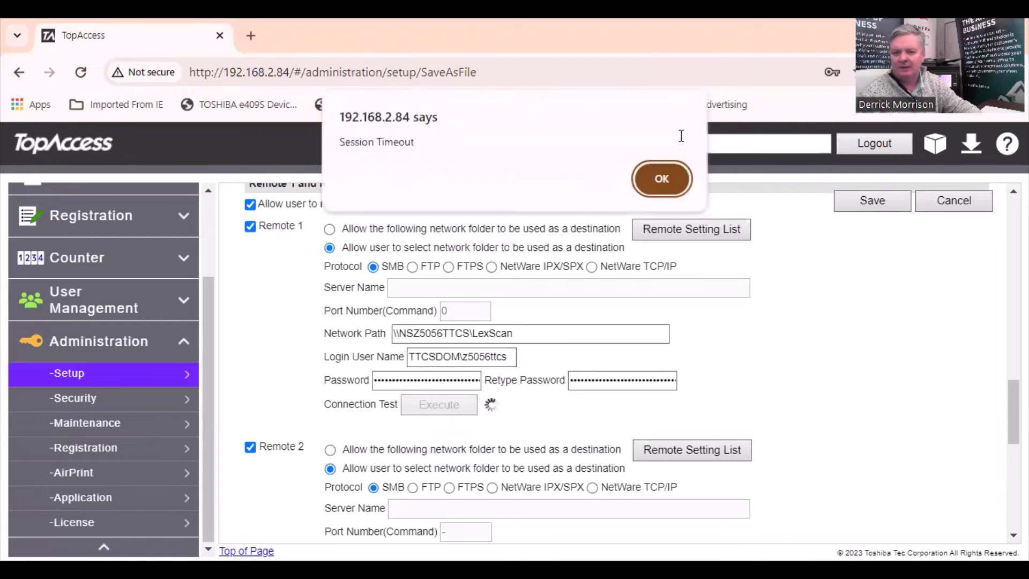
click(662, 179)
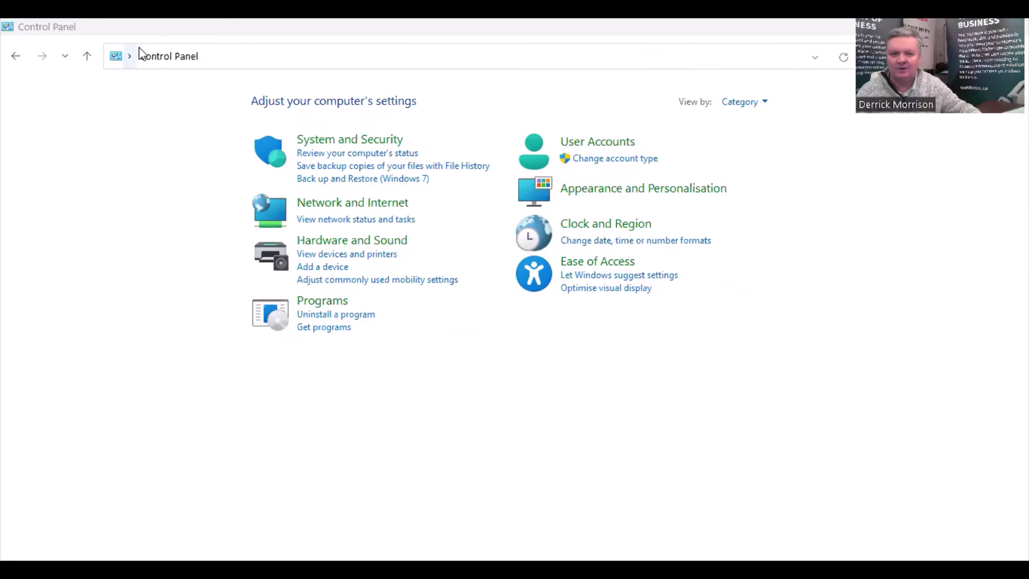
Open Advanced sharing settings via Network and Internet and the Network and Sharing Centre.
click(327, 206)
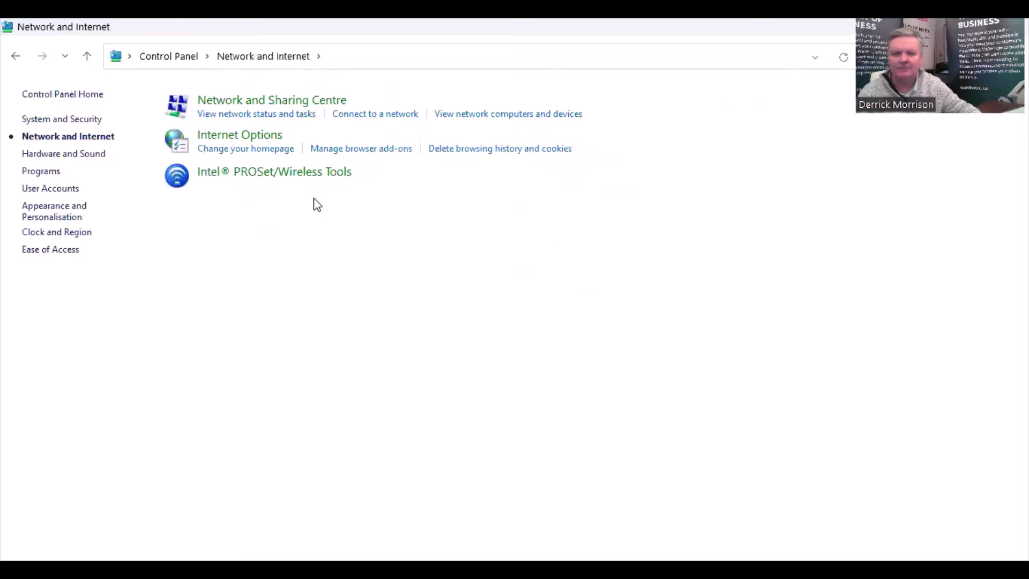
click(253, 103)
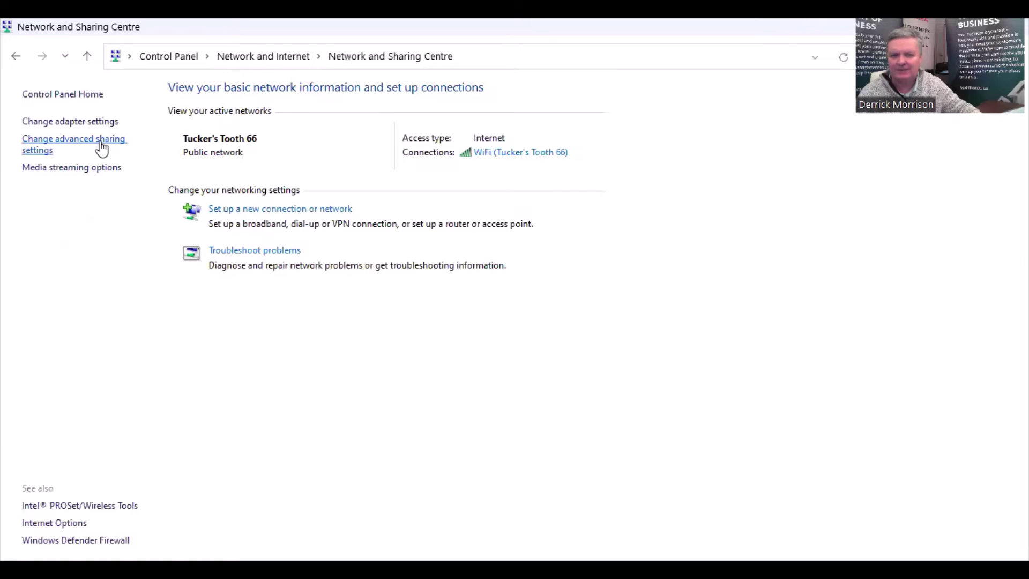
click(101, 142)
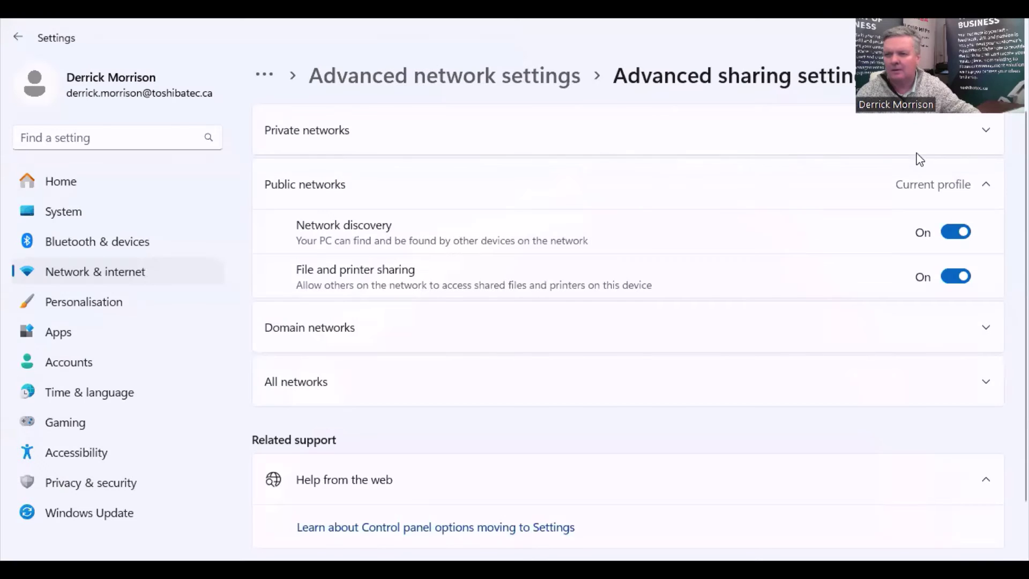
Expand the Private, Domain and All networks profiles to check discovery and sharing toggles.
click(970, 133)
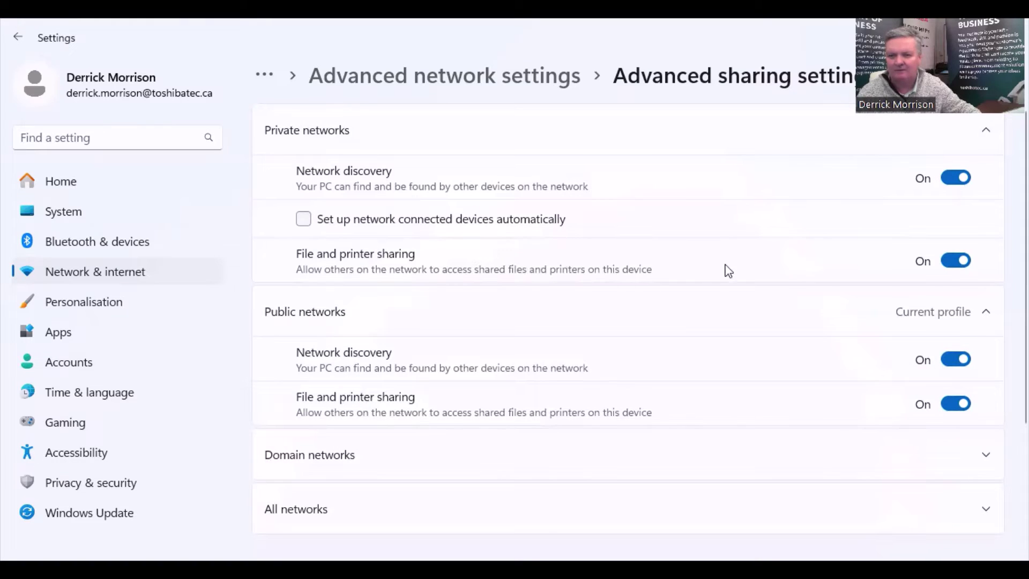
scroll(916, 291, down, 2)
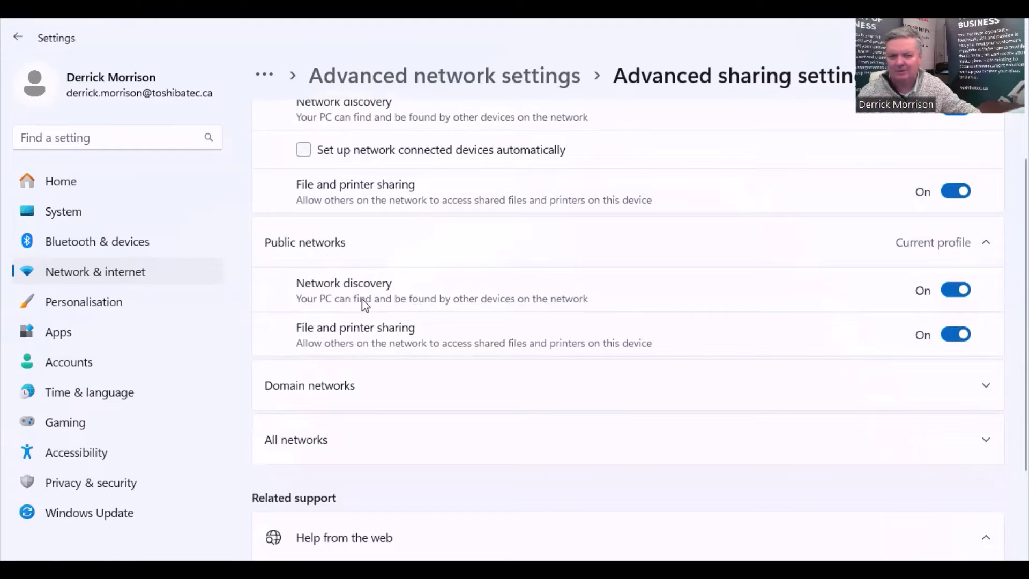
scroll(752, 348, down, 2)
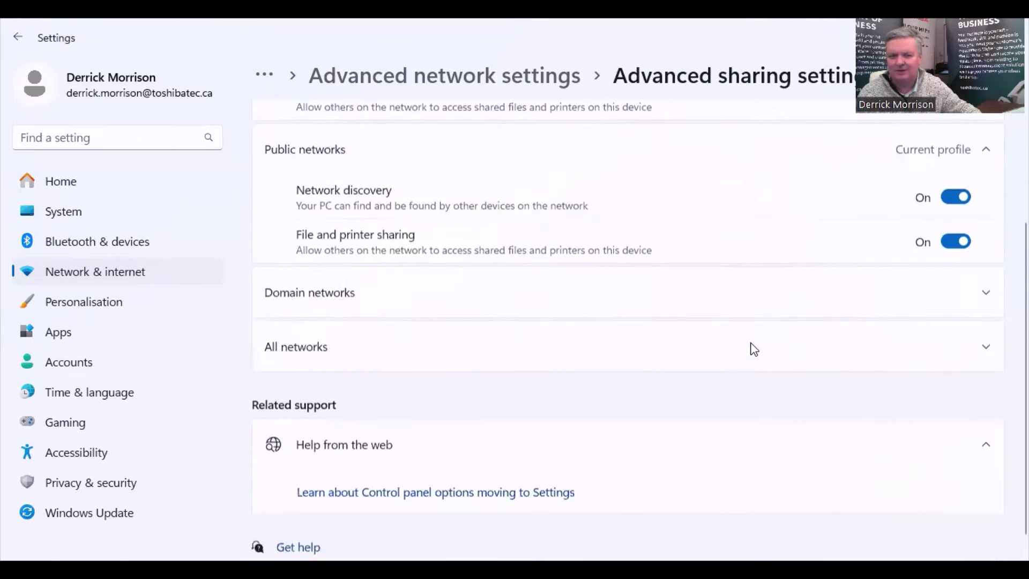
click(965, 279)
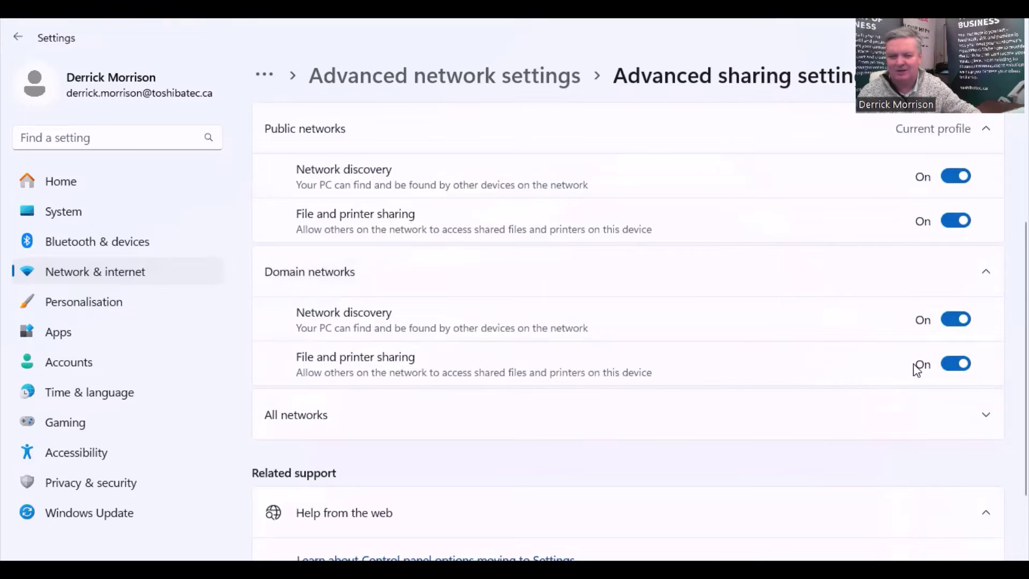
scroll(917, 362, down, 2)
click(926, 340)
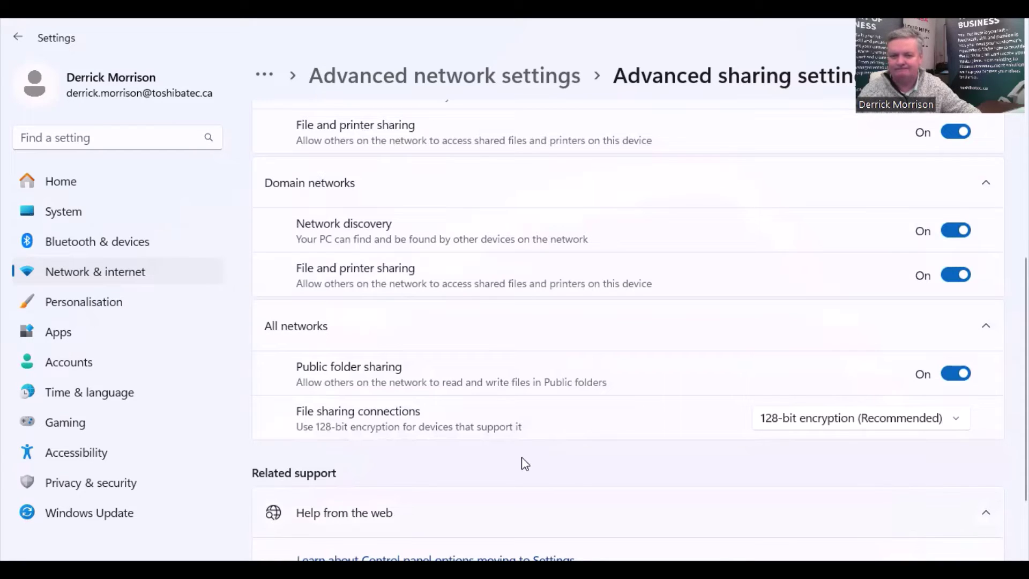
Back in TopAccess, open Administration > Setup > Registration > Public Home.
key(alt+Tab)
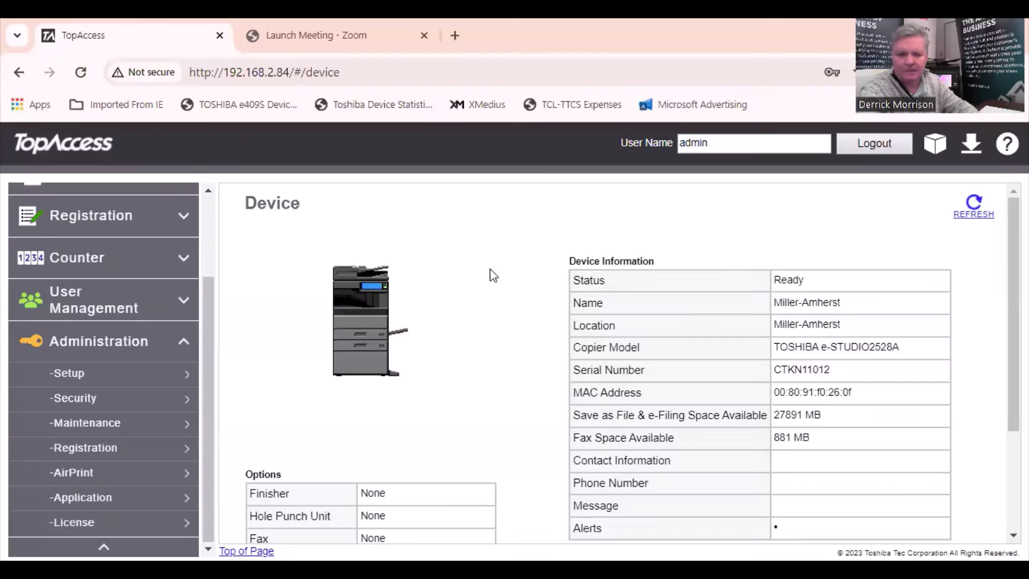
click(136, 377)
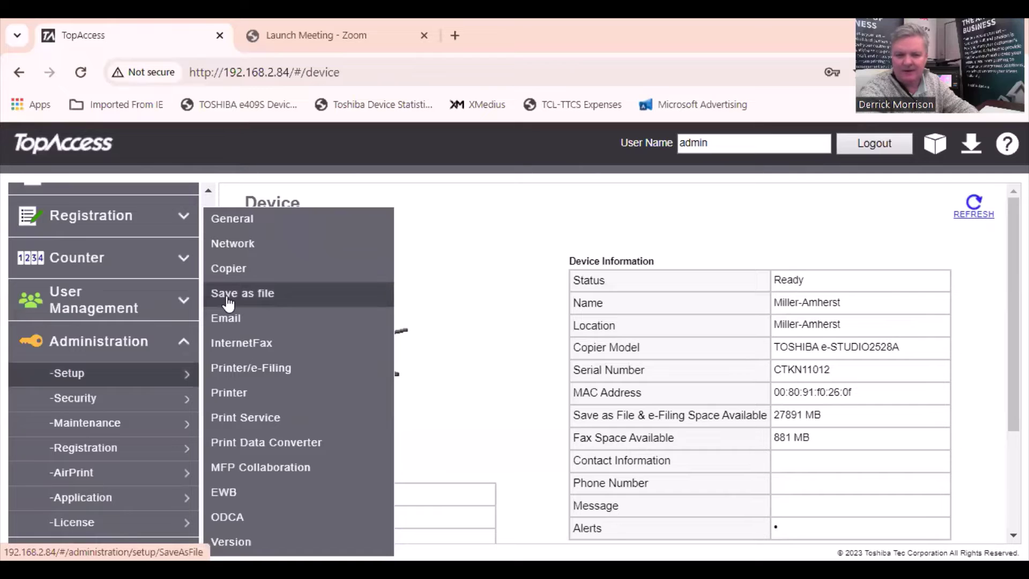
mouse_move(84, 453)
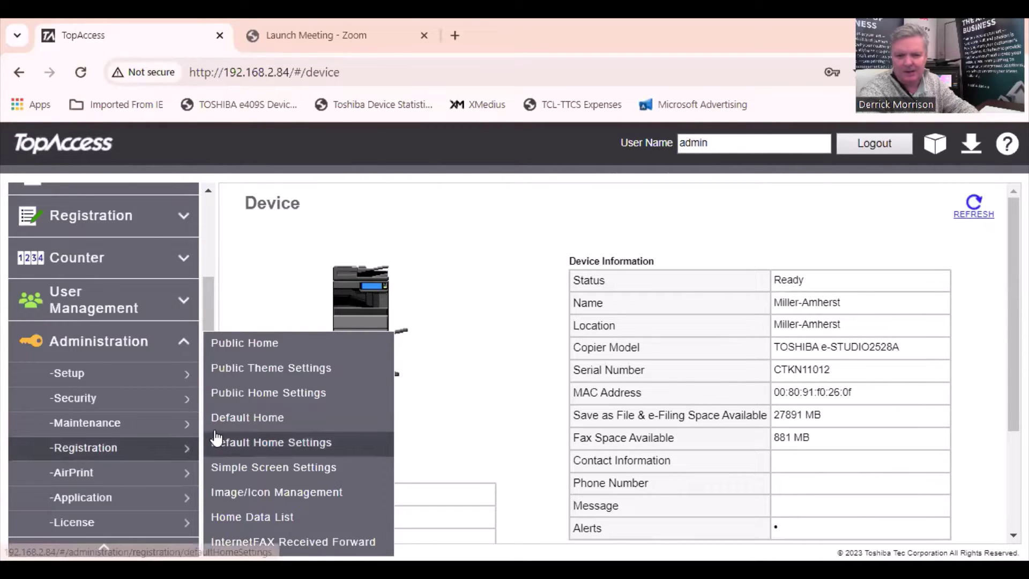
click(217, 346)
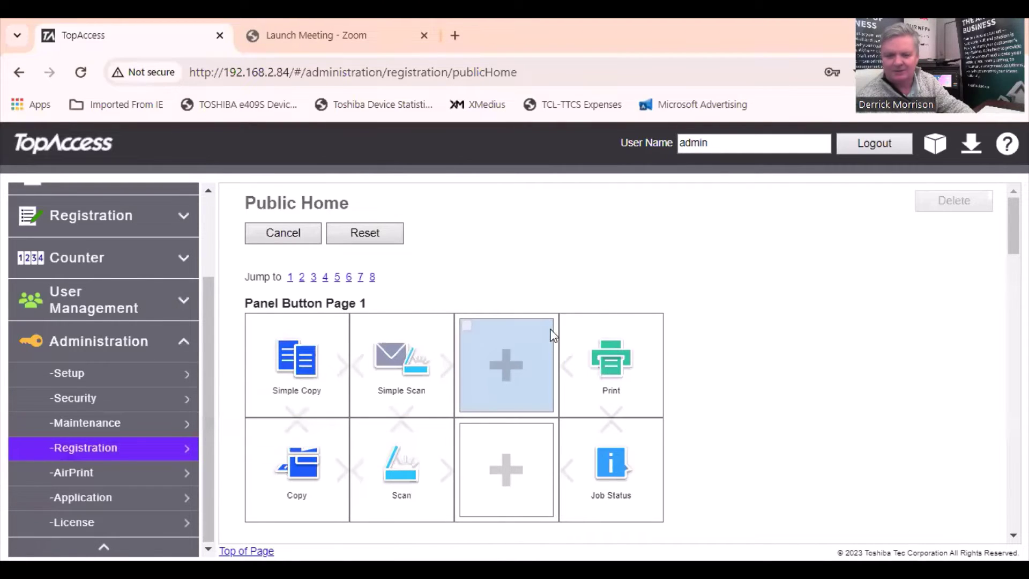
Scroll to Panel Button Page 3, cancel adding a button in an empty slot, and scroll back.
scroll(547, 315, down, 3)
scroll(547, 314, up, 2)
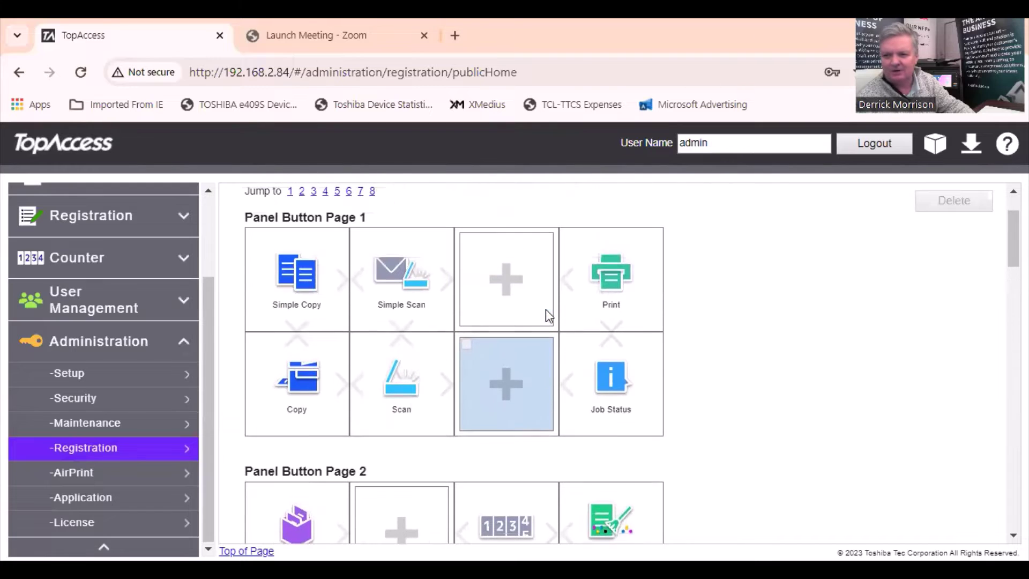
scroll(545, 310, down, 2)
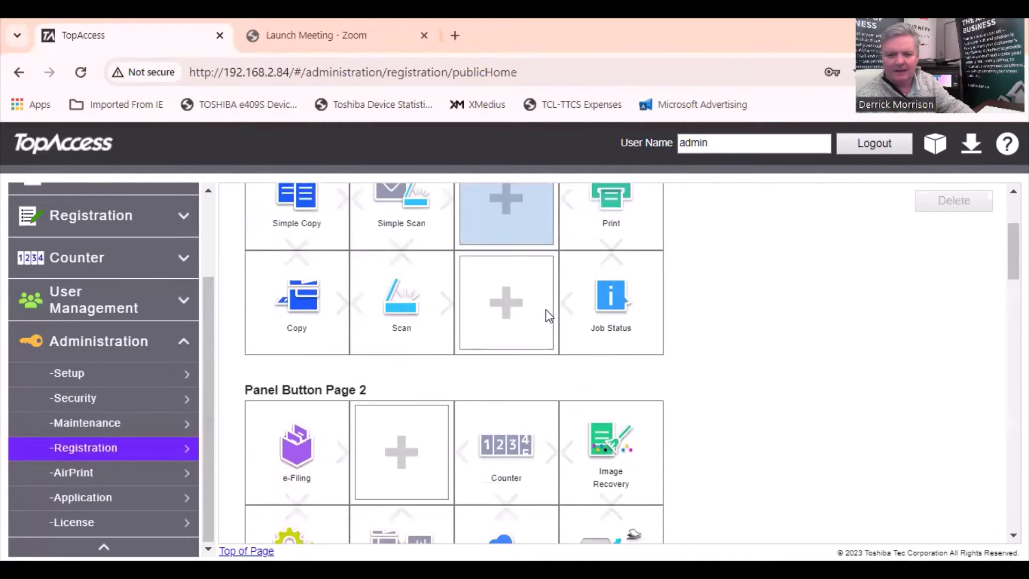
scroll(547, 311, down, 6)
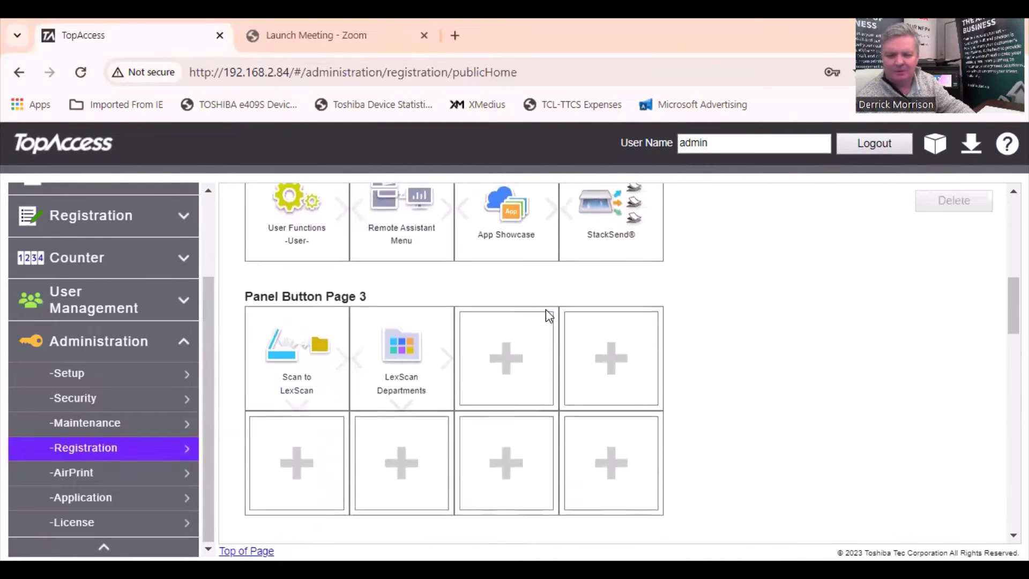
click(297, 290)
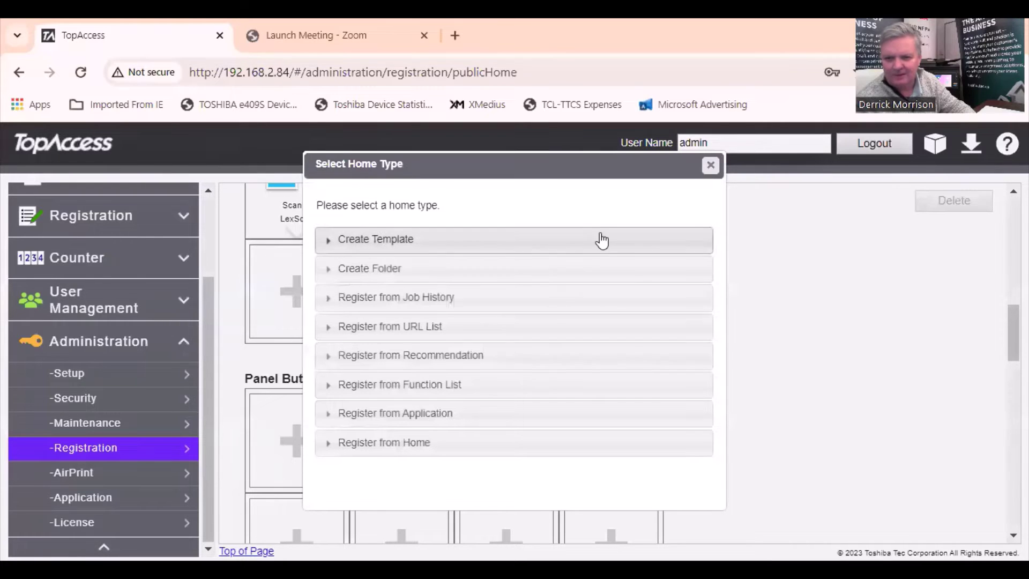
click(709, 167)
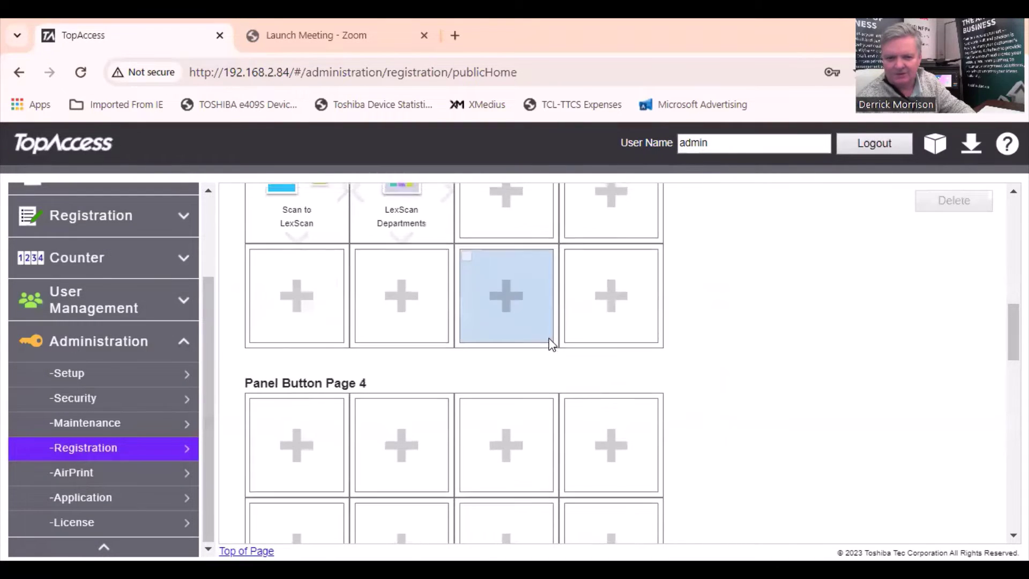
scroll(536, 345, up, 3)
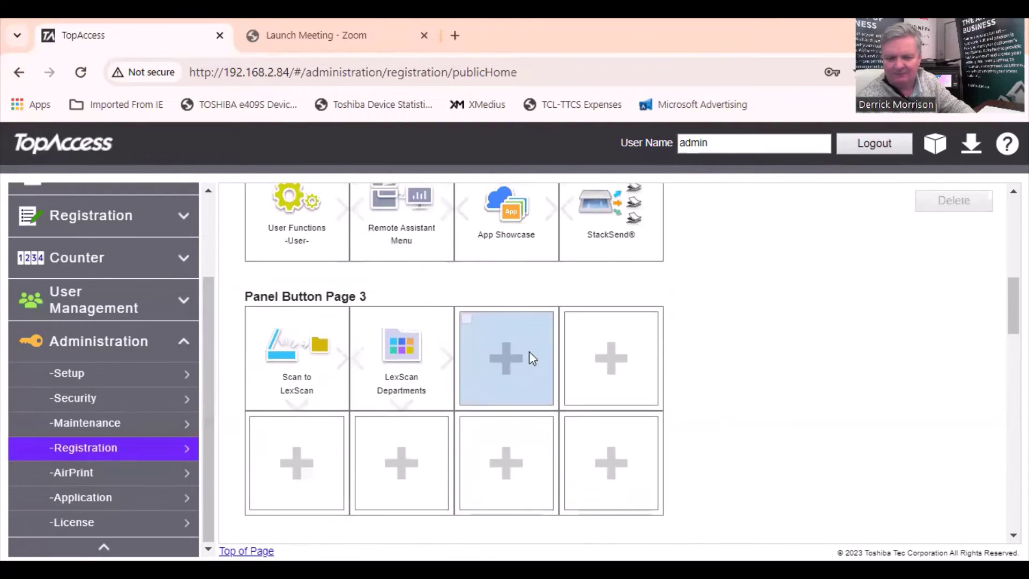
click(297, 365)
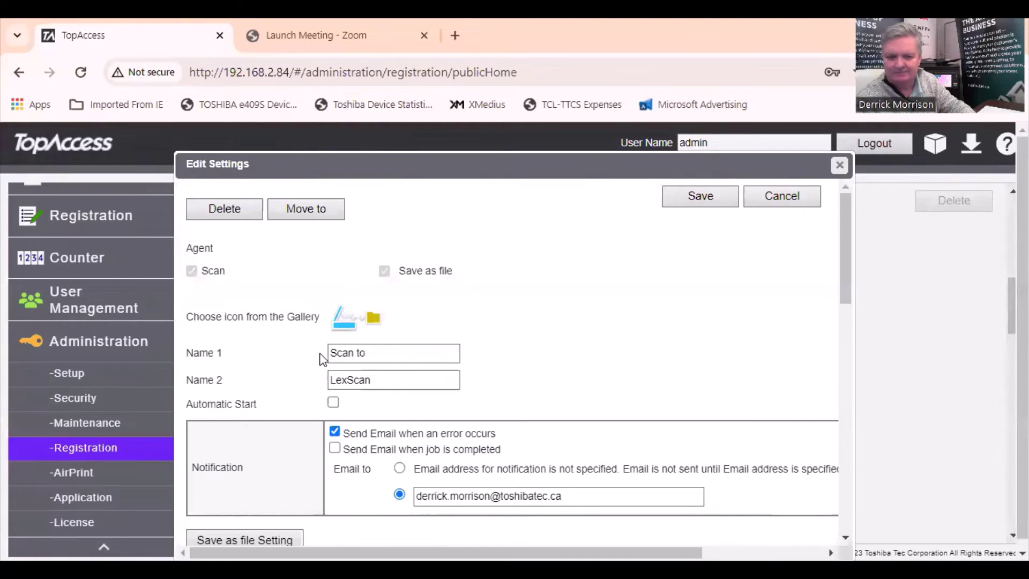
scroll(453, 354, down, 5)
scroll(453, 359, down, 4)
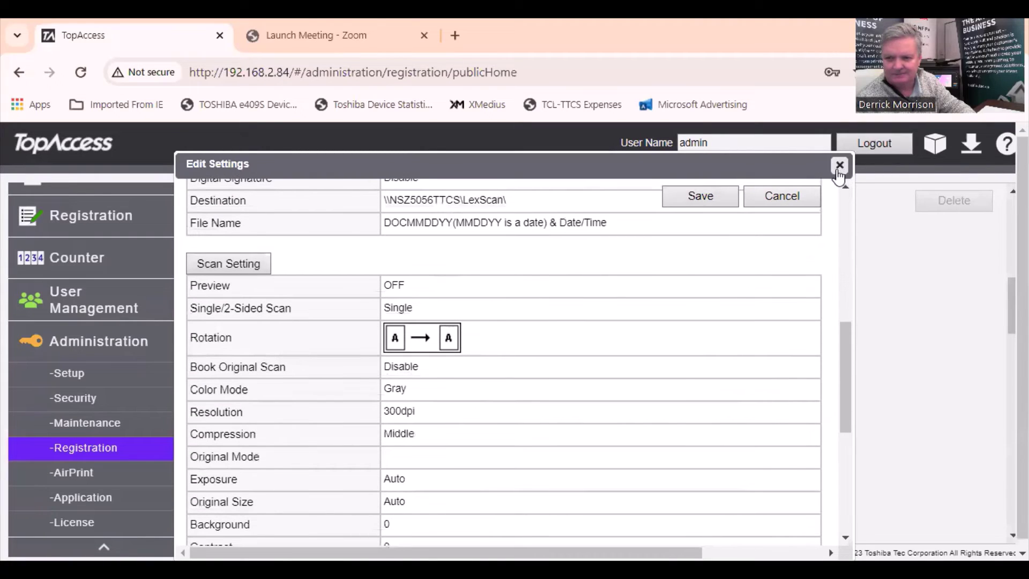
click(839, 166)
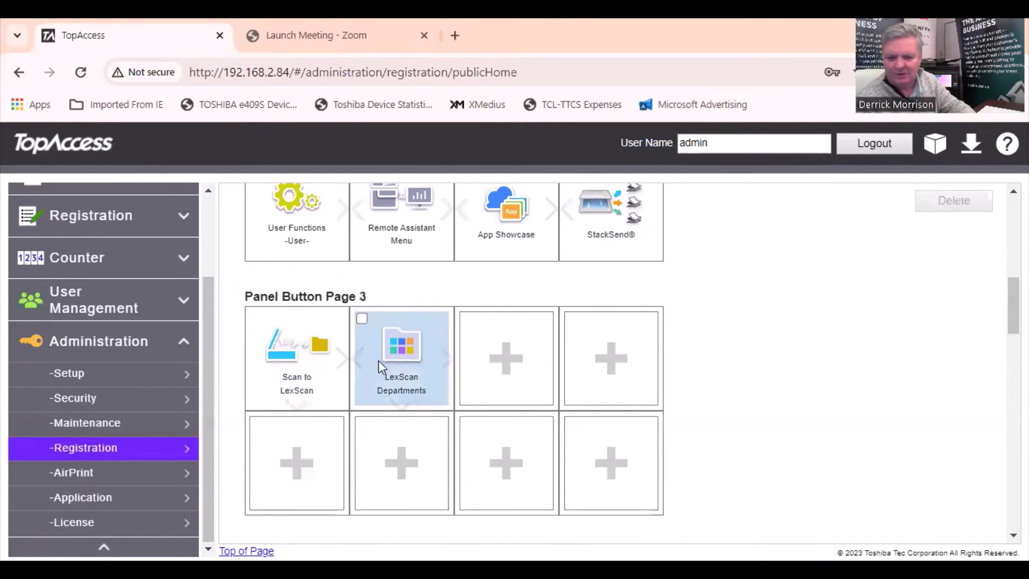
click(394, 358)
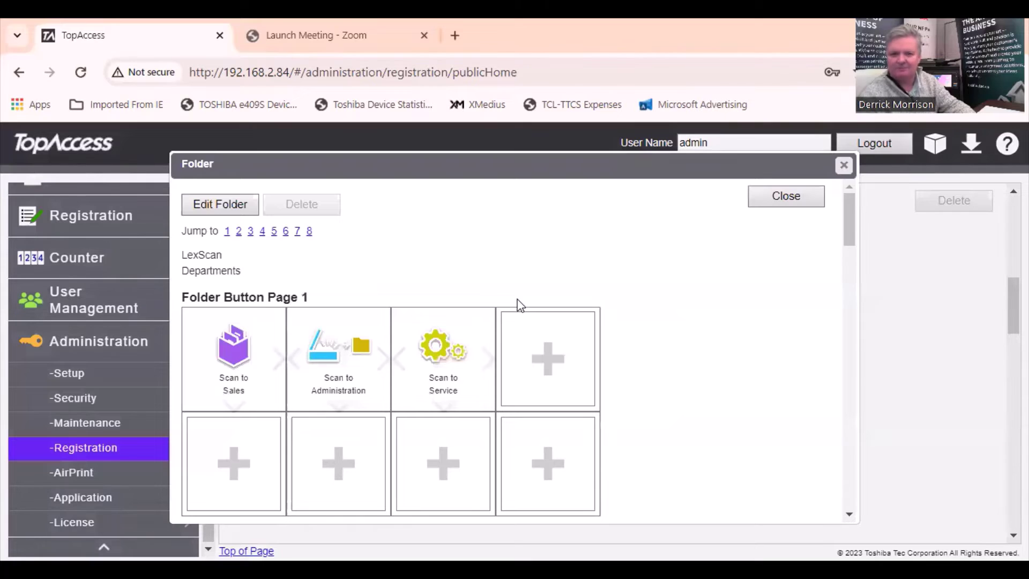
click(766, 200)
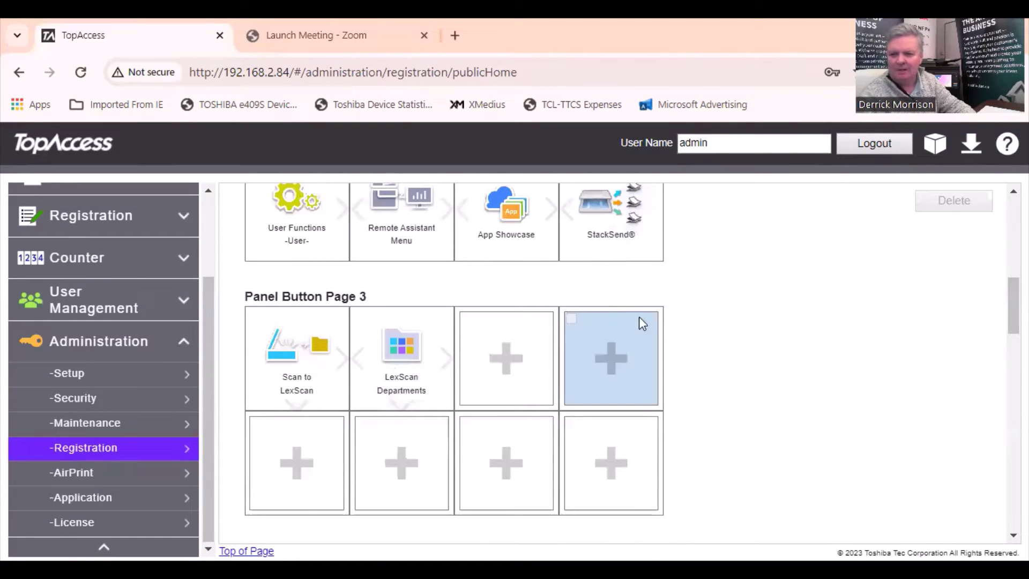
Create a new template with Scan as its job for the Scan to LexScan button.
click(288, 357)
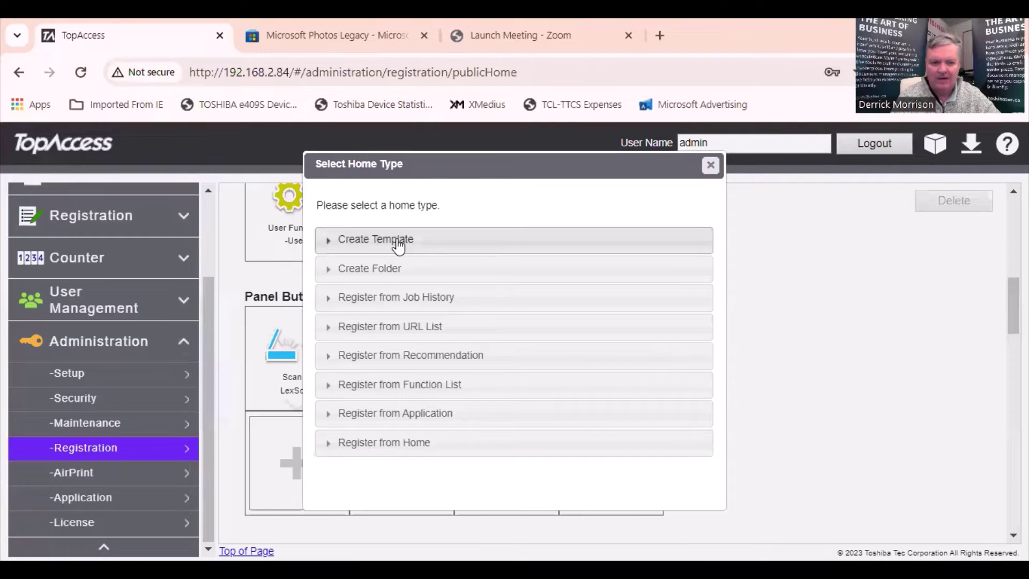
click(399, 241)
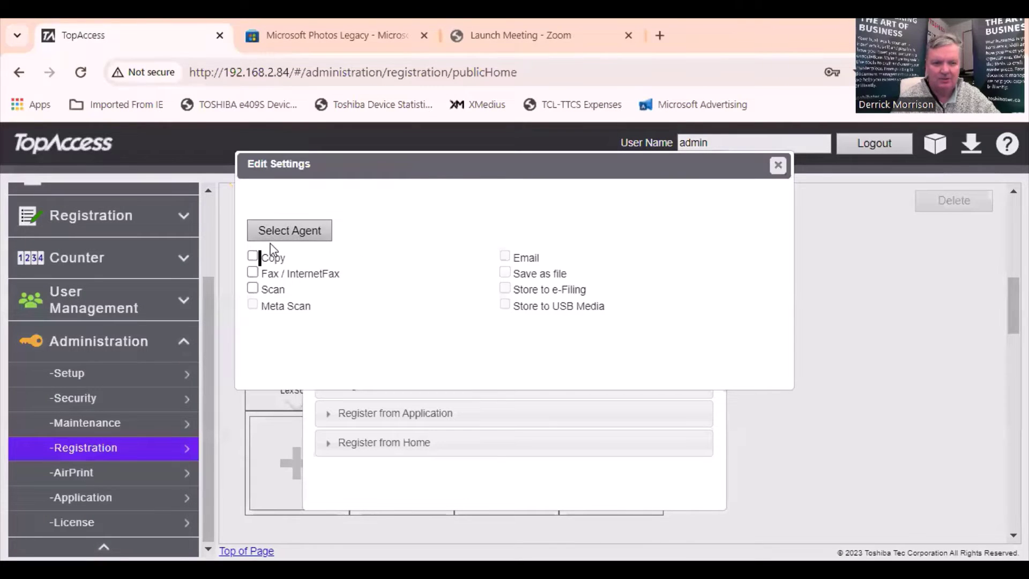
click(252, 292)
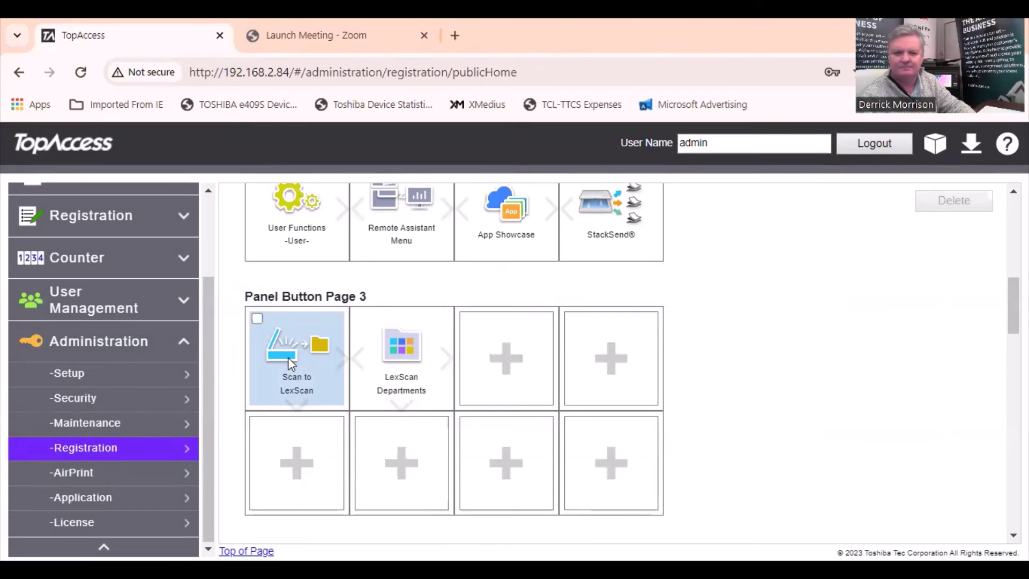
Keep the button's icon unchanged, review the notification e-mail, and go to Save as file Setting.
click(287, 361)
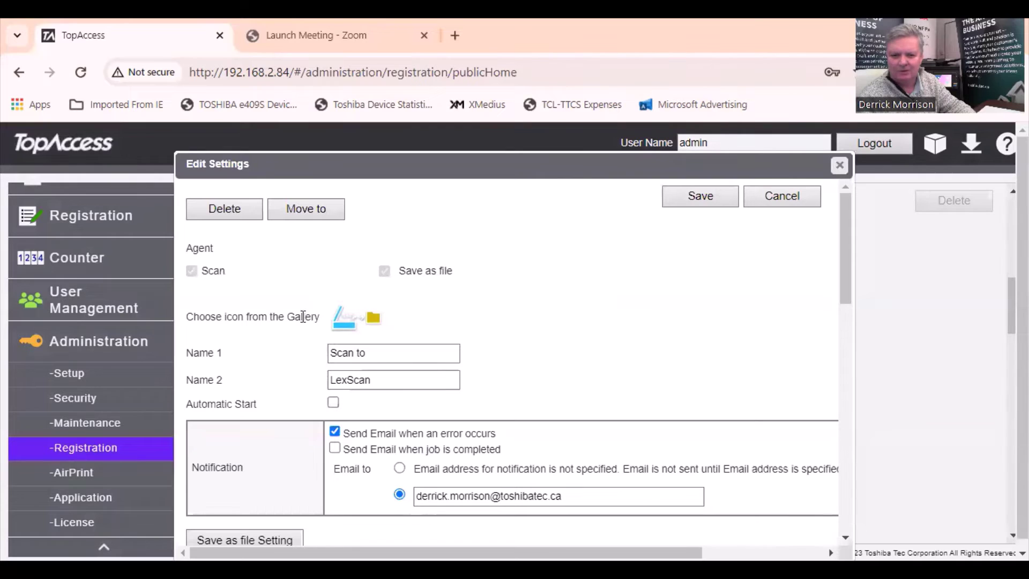
click(374, 319)
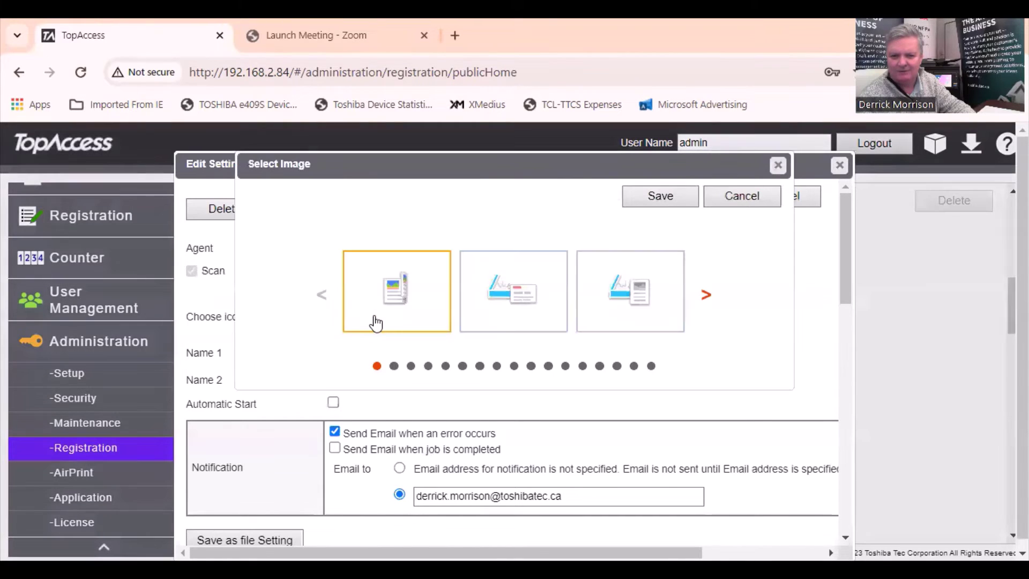
click(733, 196)
scroll(359, 329, down, 2)
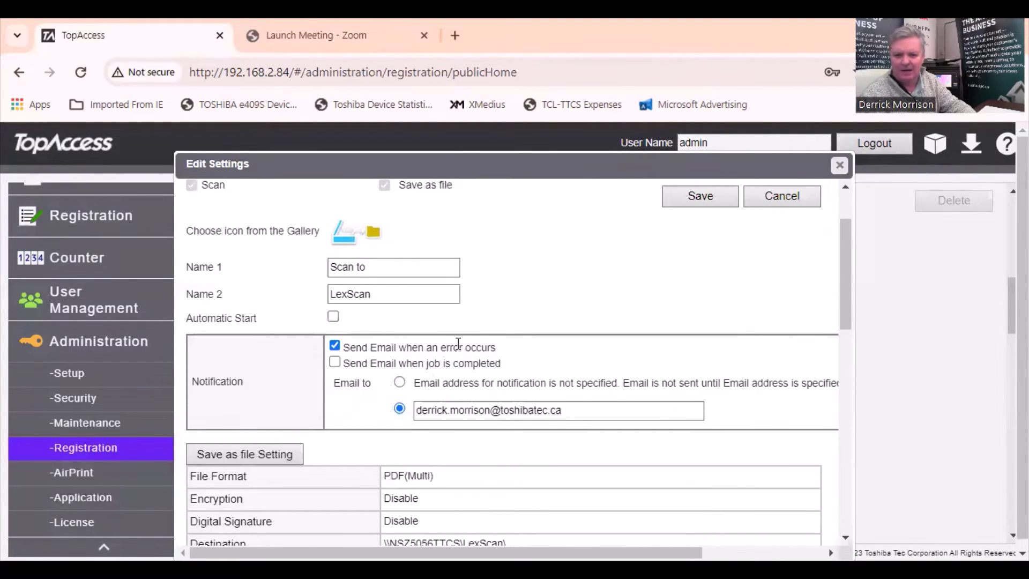
drag(573, 410, 411, 410)
scroll(305, 343, down, 3)
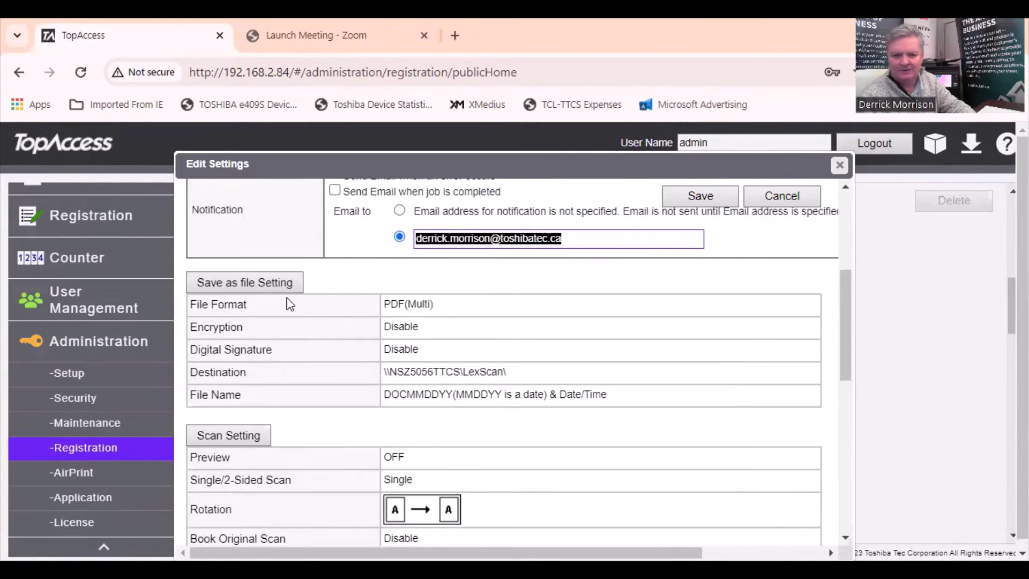
click(282, 284)
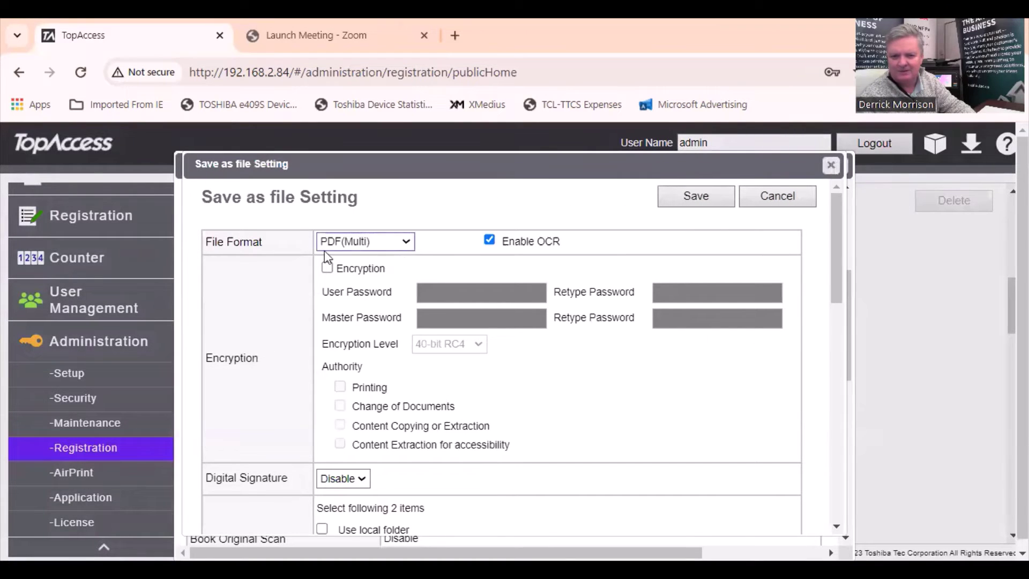
Keep PDF(Multi) as the file format after reviewing the format list.
click(384, 245)
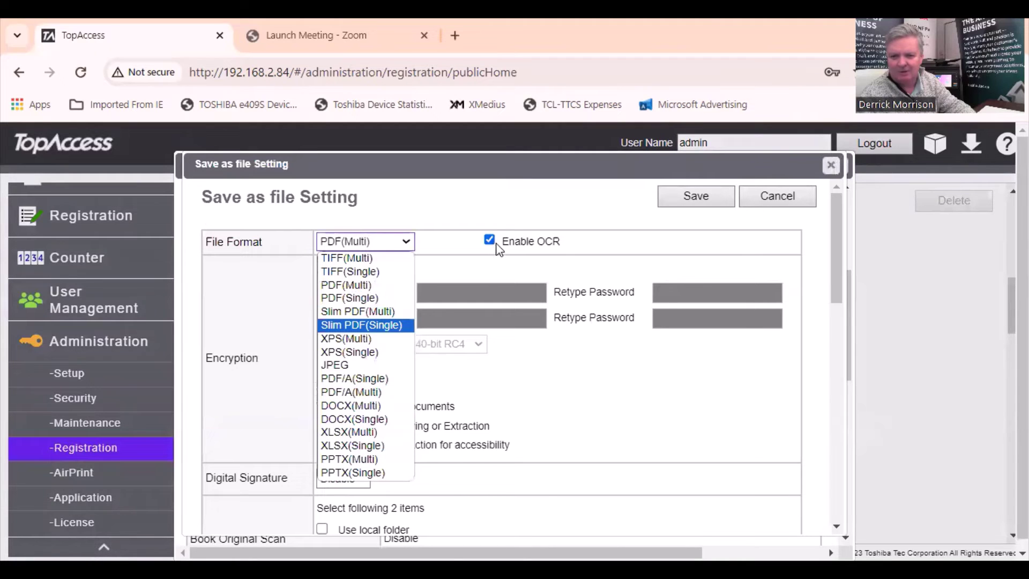
click(442, 268)
scroll(434, 284, down, 2)
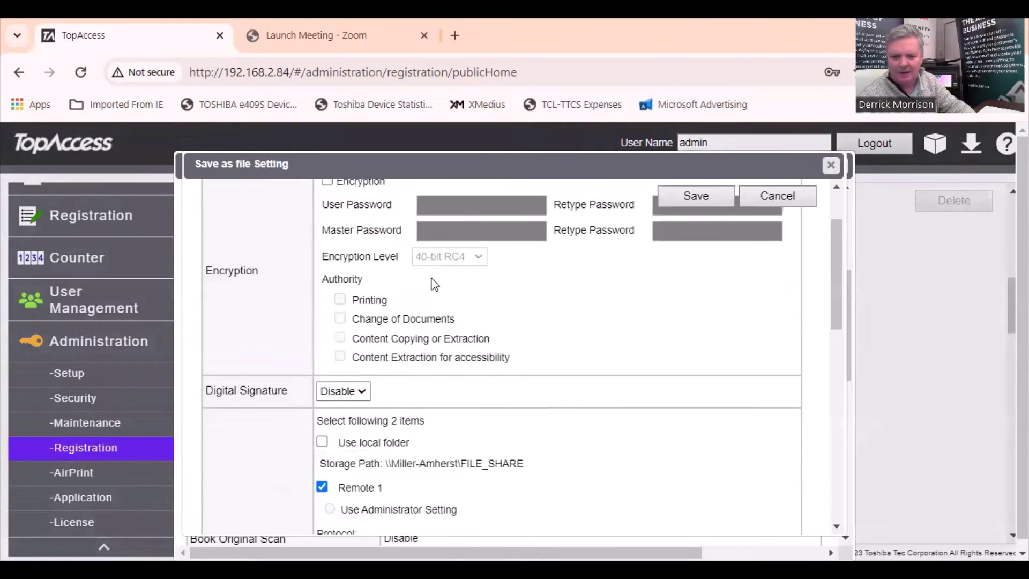
scroll(435, 284, down, 1)
scroll(394, 273, up, 2)
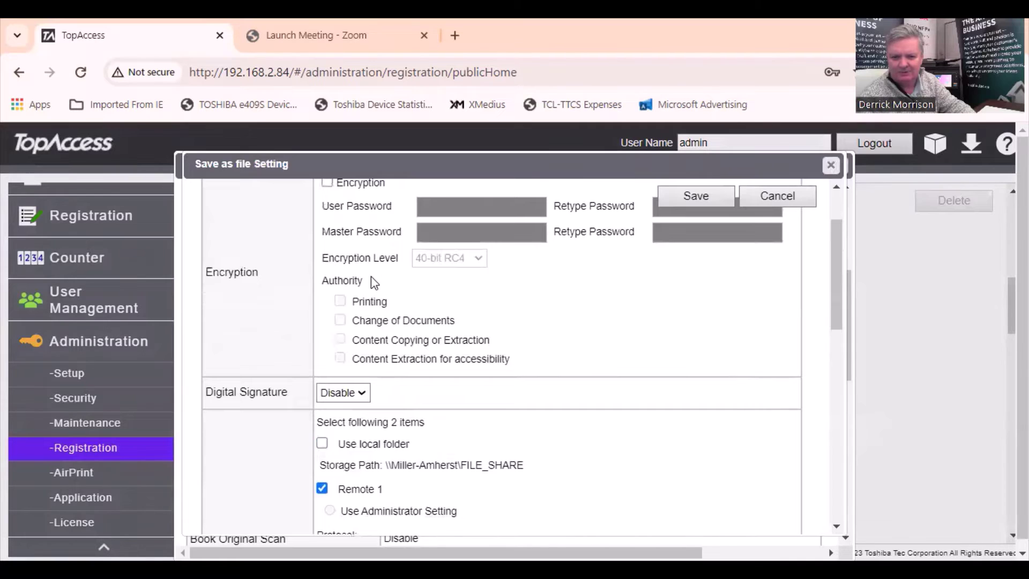
scroll(374, 282, up, 1)
scroll(371, 279, down, 1)
scroll(372, 287, down, 2)
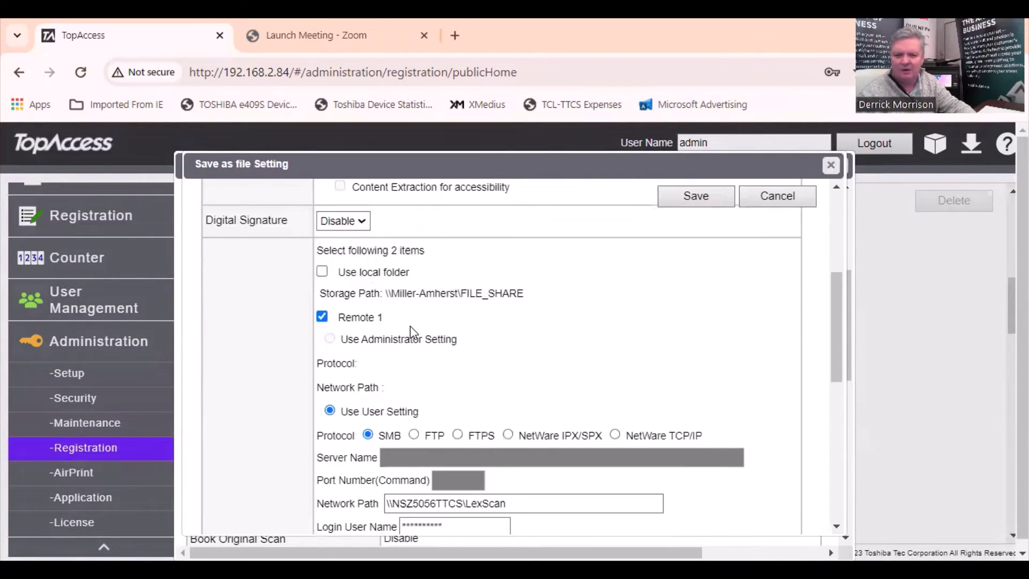
scroll(413, 335, down, 2)
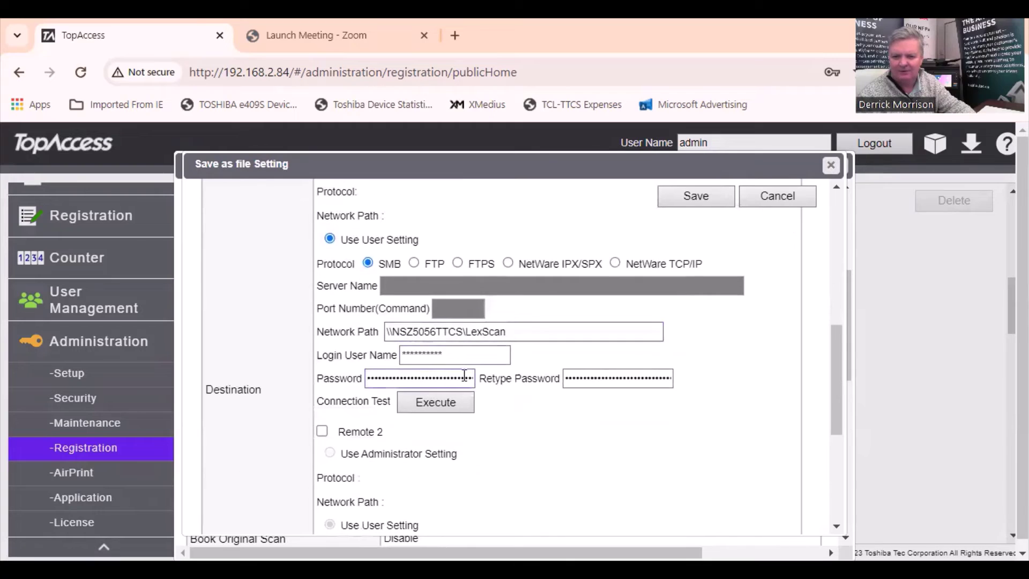
Confirm the \\NSZ5056TTCS\LexScan network path and login, then save the file settings.
click(519, 332)
drag(518, 331, 383, 340)
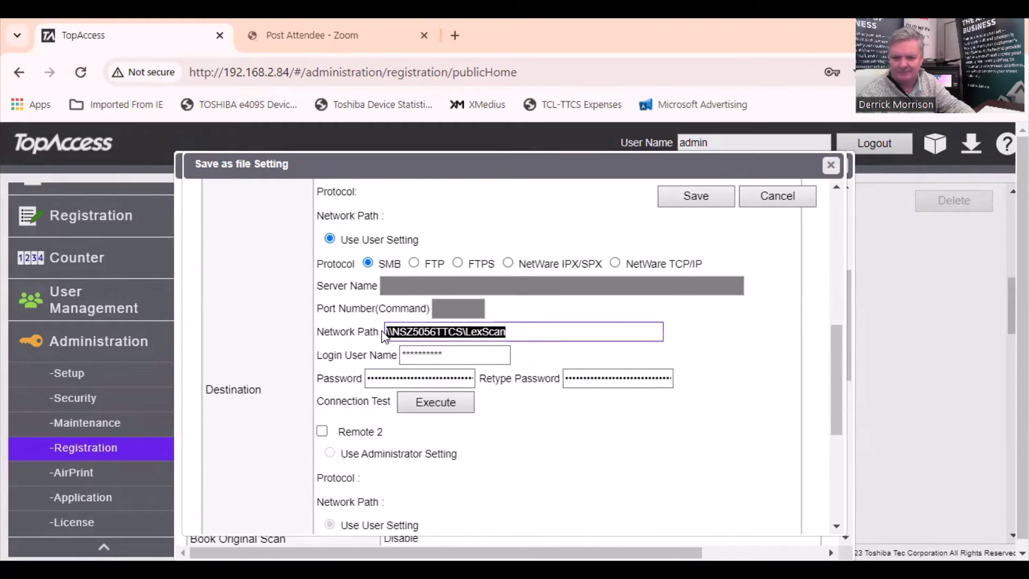
drag(459, 355, 396, 349)
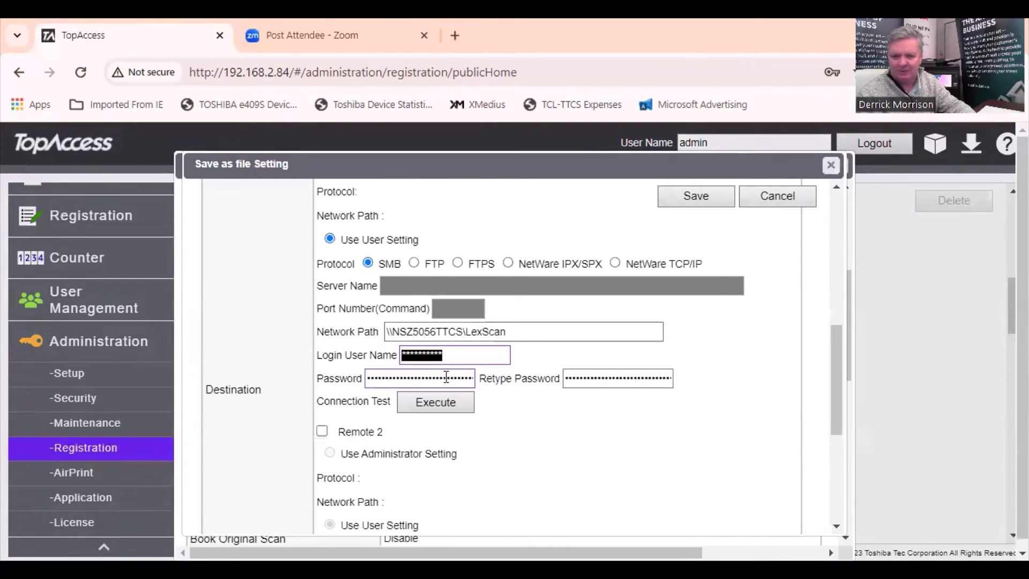
scroll(446, 373, up, 3)
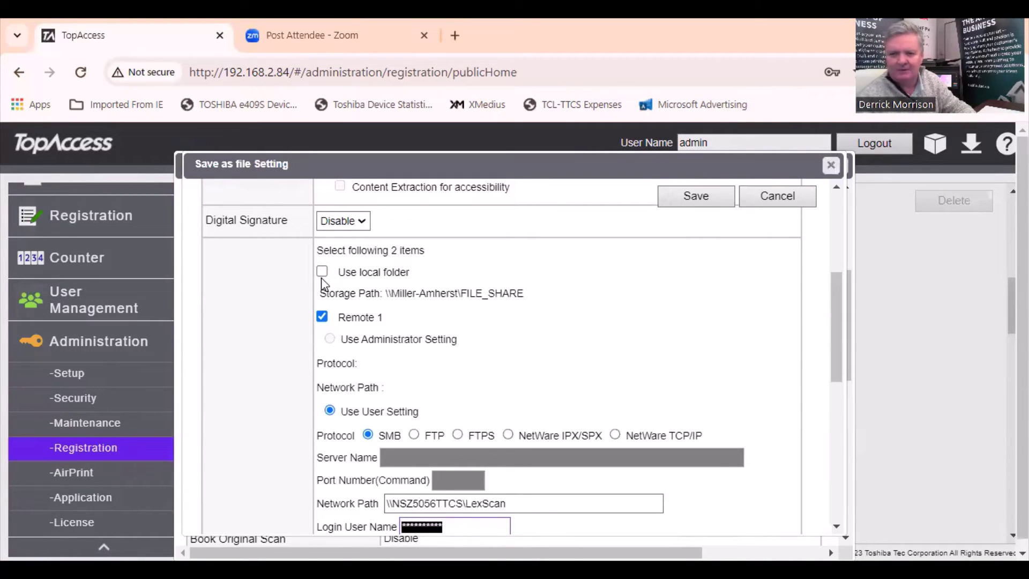
scroll(524, 344, down, 3)
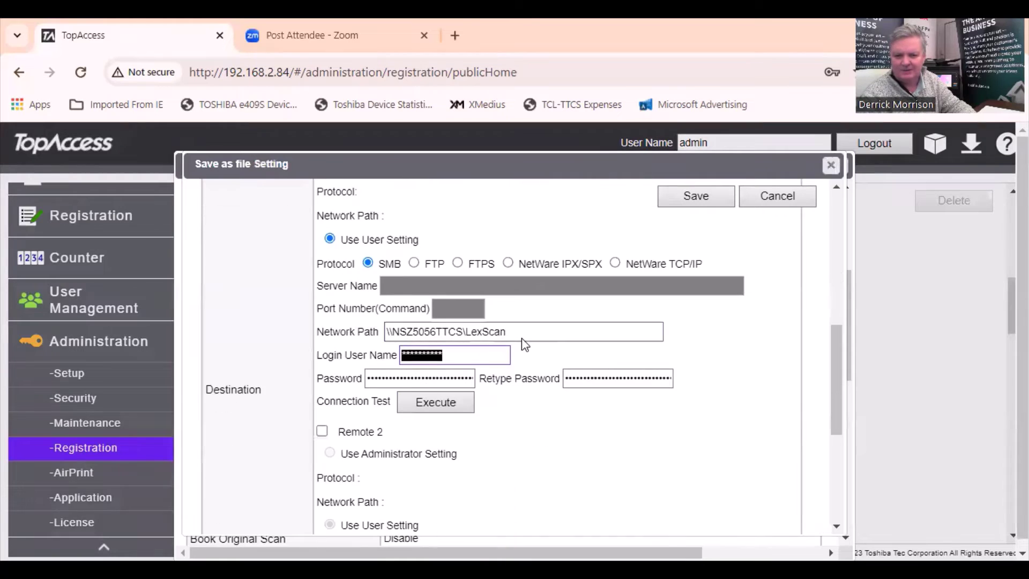
scroll(524, 345, down, 5)
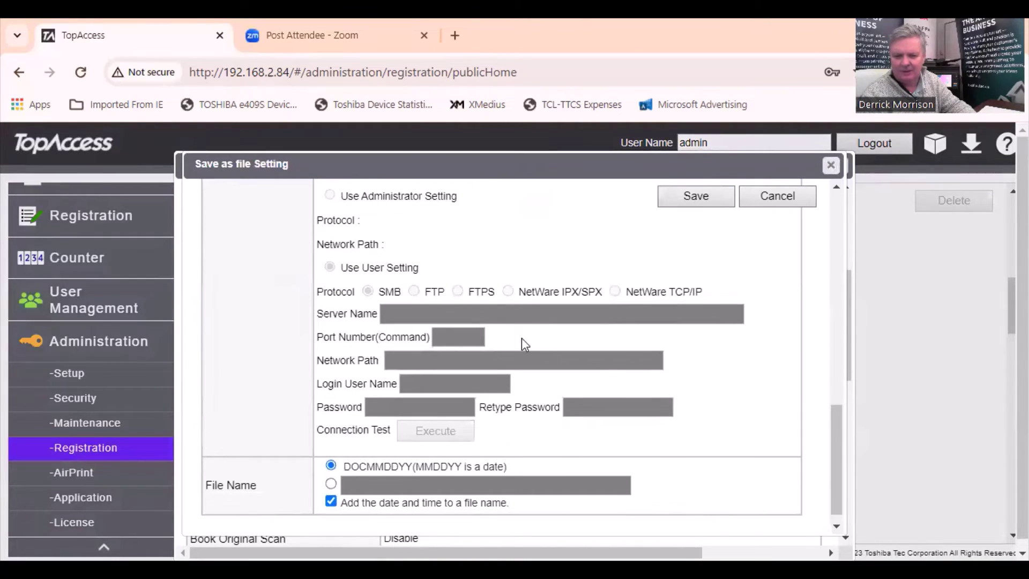
scroll(524, 343, up, 15)
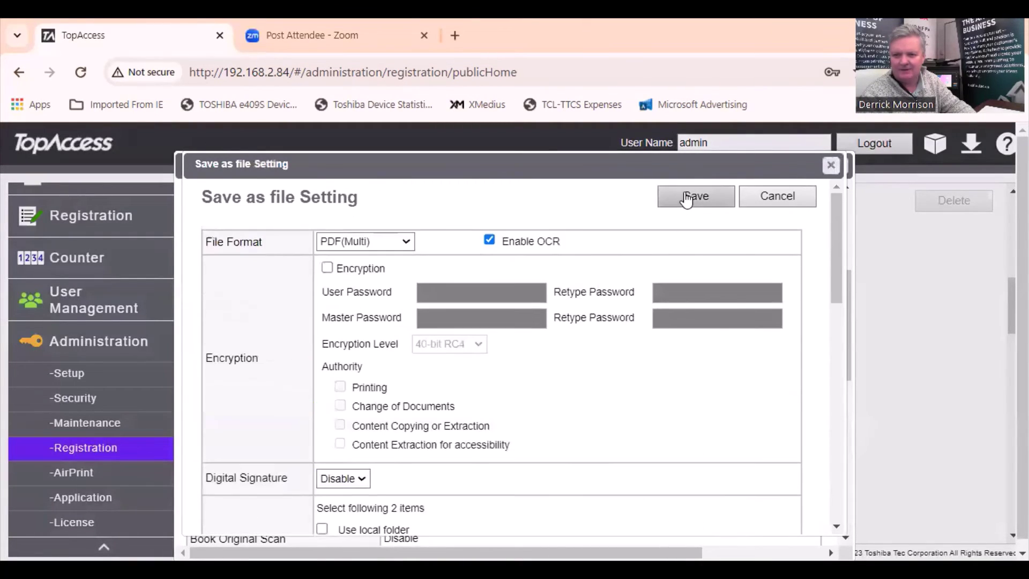
click(691, 196)
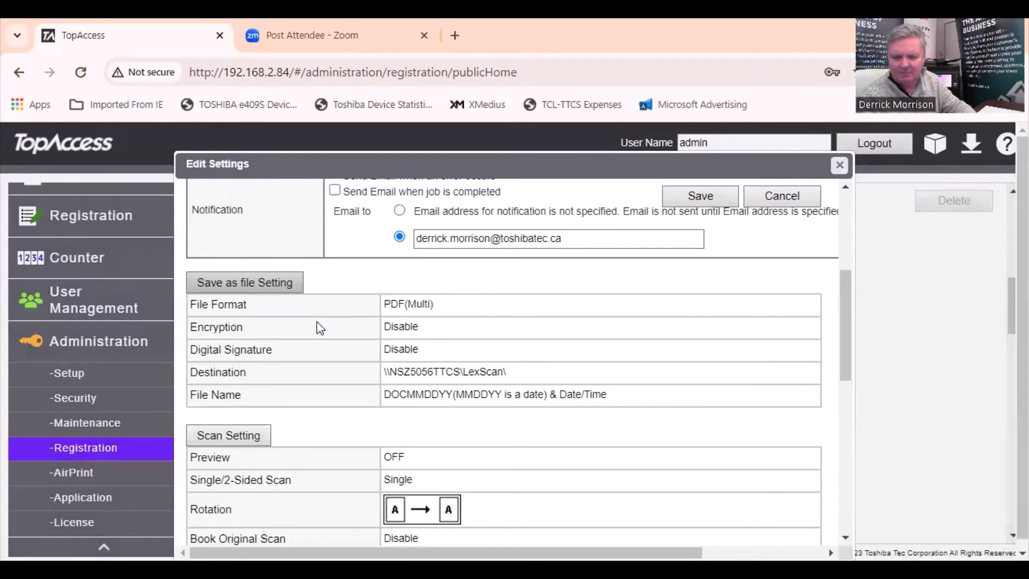
Save the scan settings (300dpi gray, English OCR), then save the Scan to LexScan template.
click(263, 436)
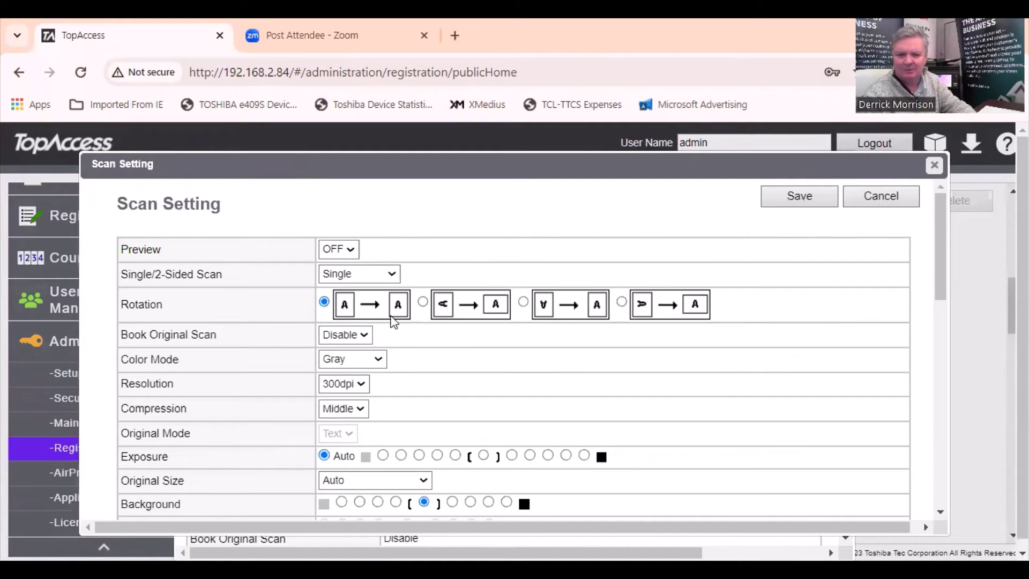
scroll(394, 320, down, 3)
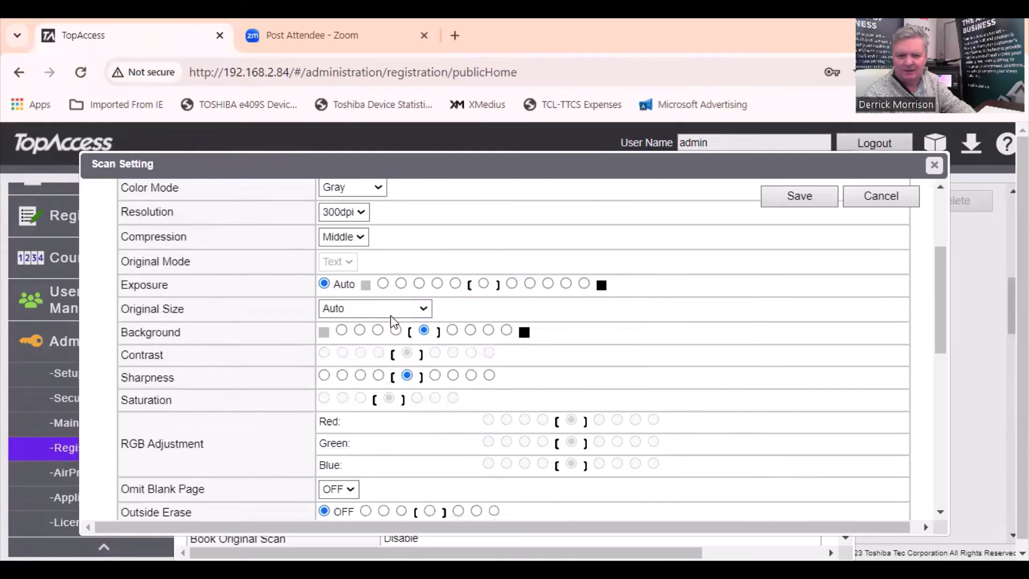
scroll(394, 320, down, 3)
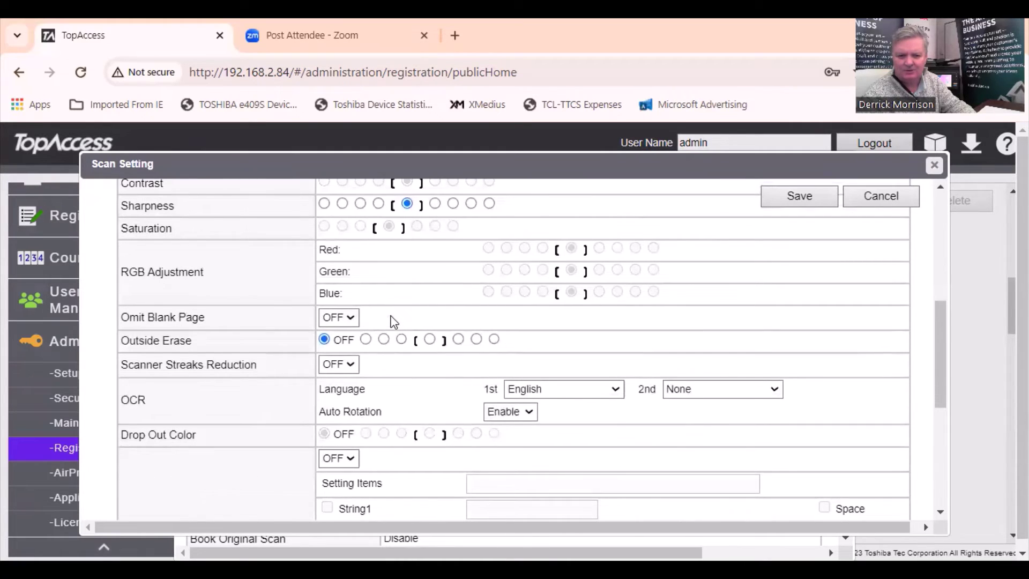
scroll(394, 322, down, 2)
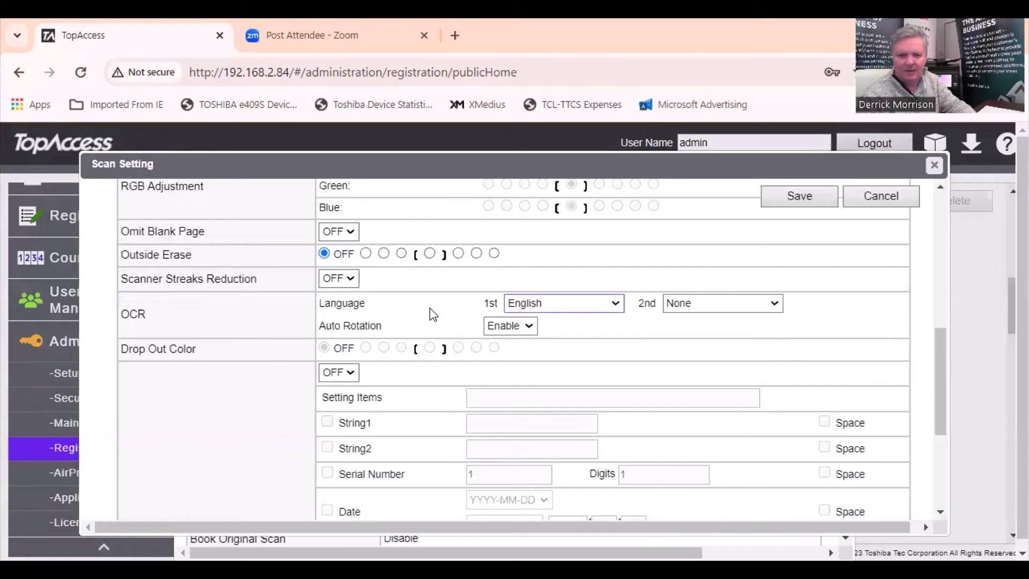
scroll(381, 322, down, 3)
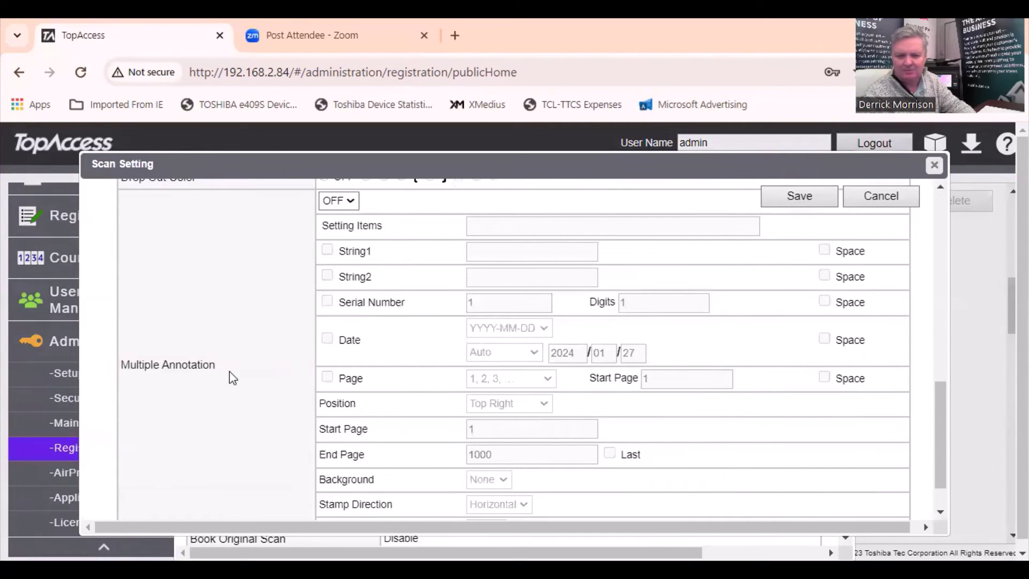
scroll(306, 370, up, 3)
scroll(307, 368, down, 3)
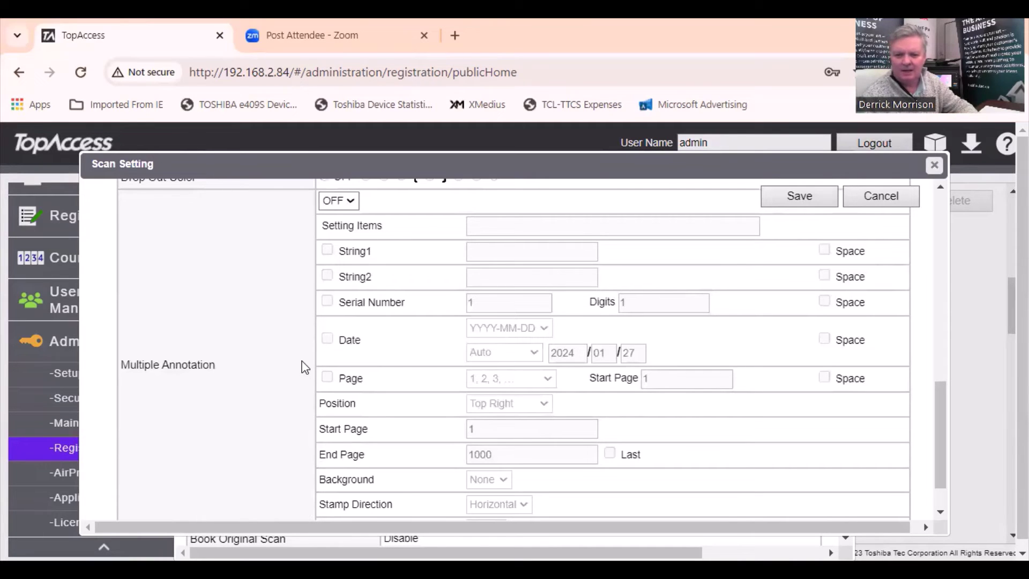
scroll(306, 393, down, 2)
scroll(310, 394, up, 3)
click(801, 198)
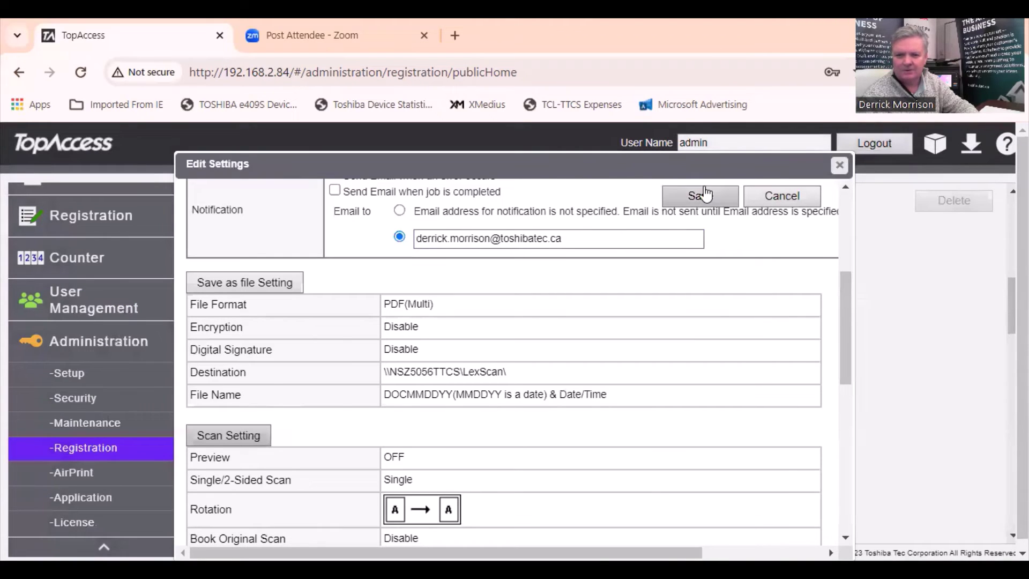
click(839, 167)
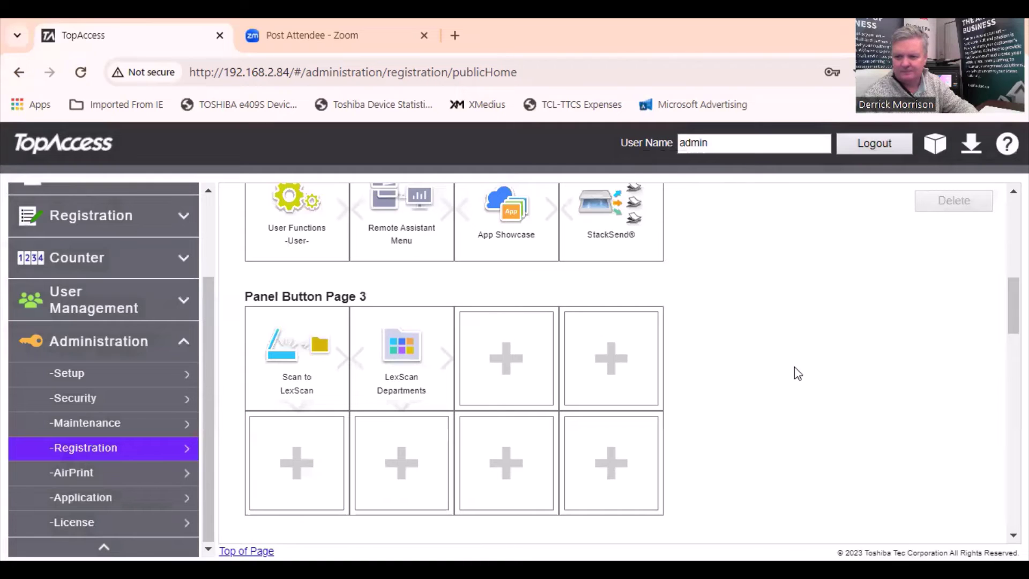
On the copier panel, page to the LexScan shortcuts and peek into LexScan Departments.
key(alt+Tab)
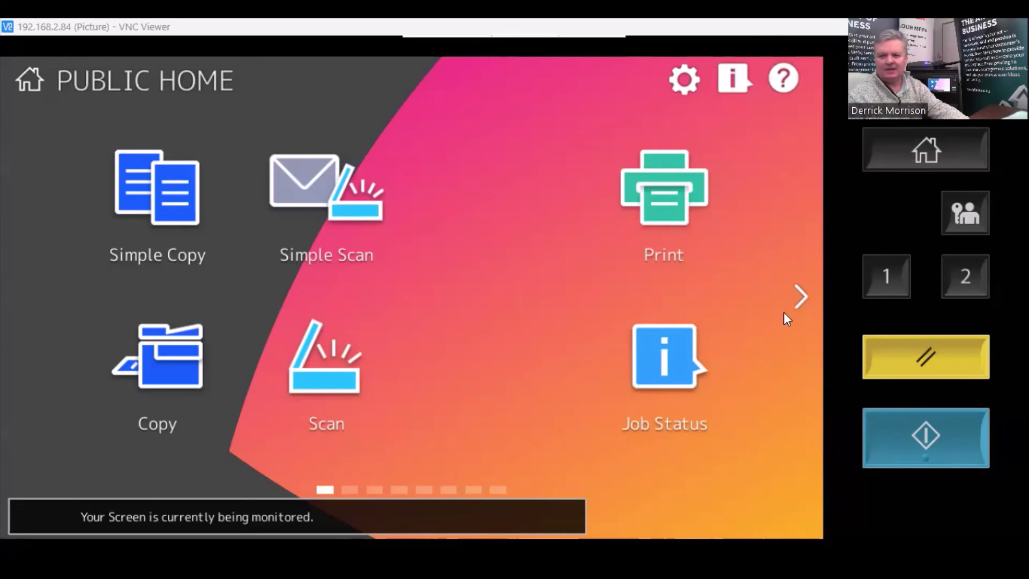
click(798, 298)
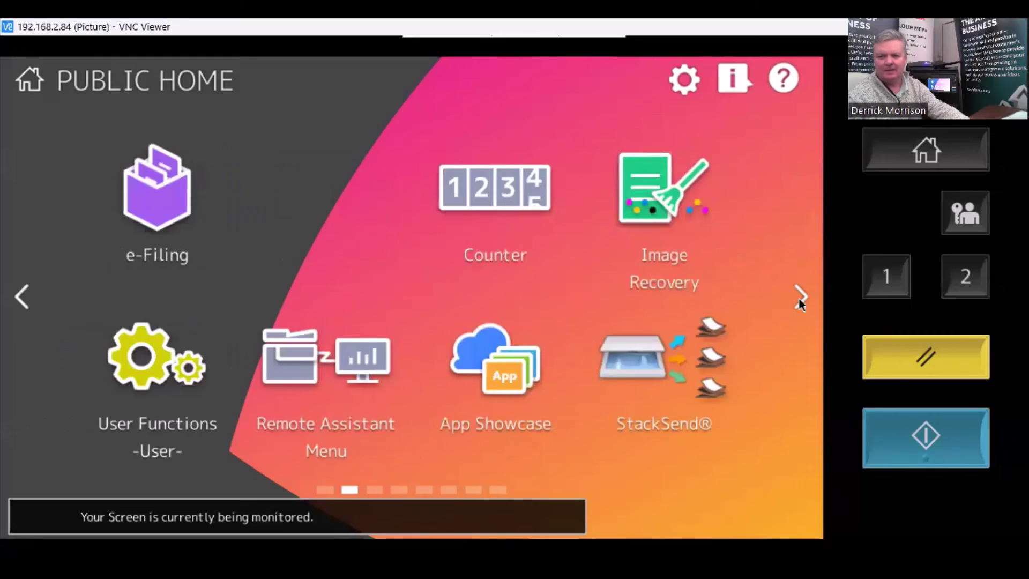
click(799, 298)
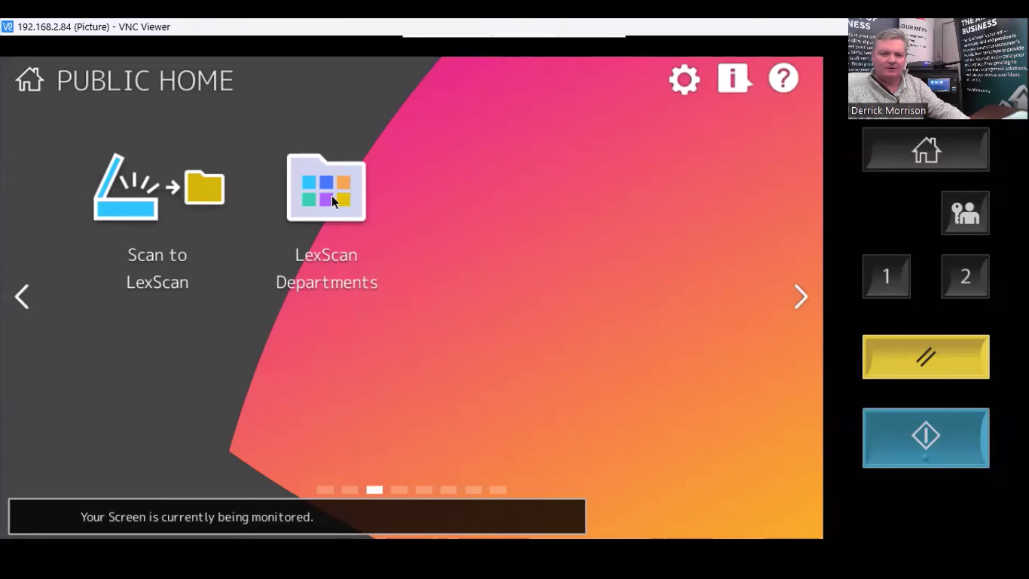
click(333, 198)
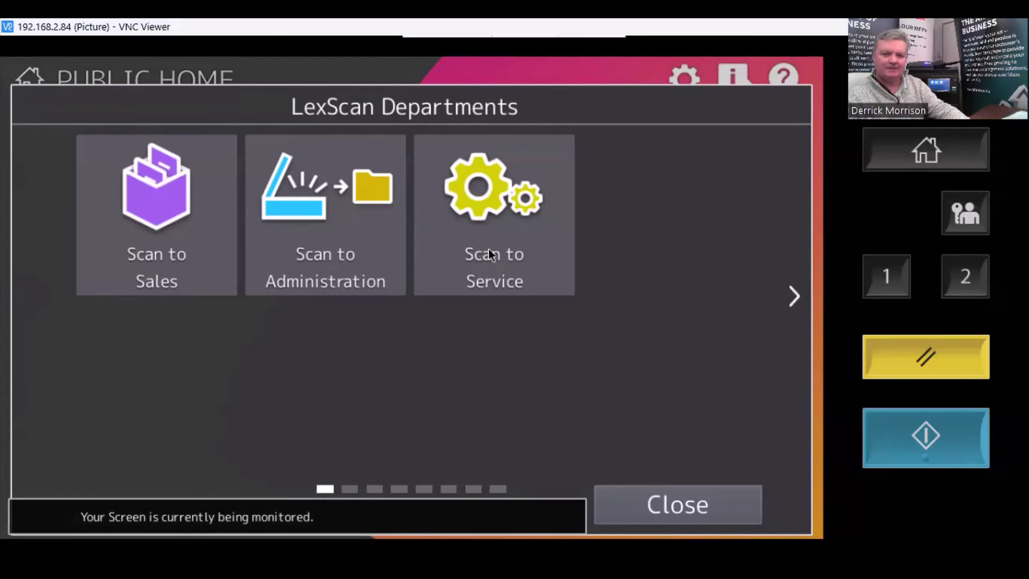
click(601, 489)
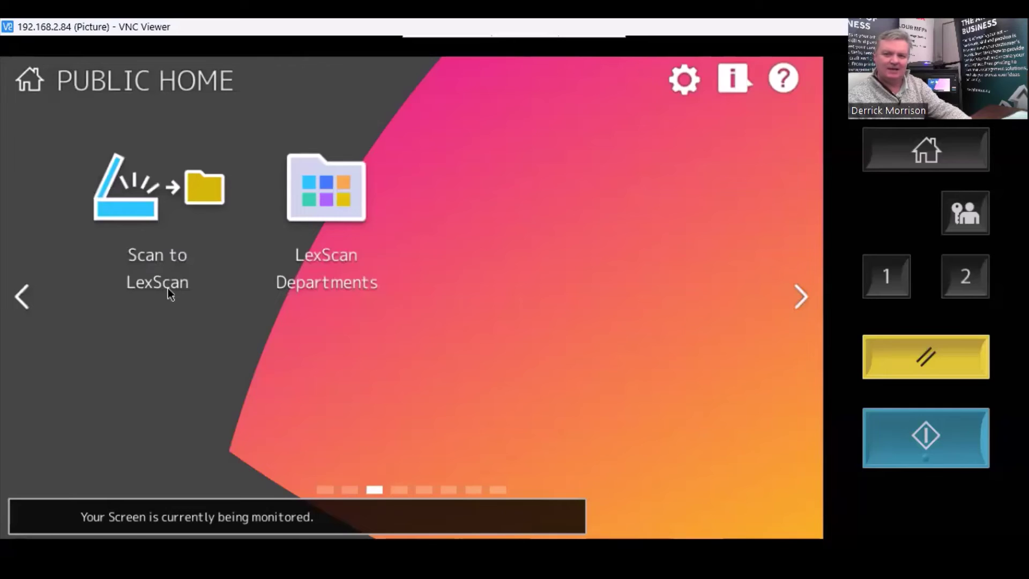
Start the Scan to LexScan template and rename its output file from DOC012724 to 'Test 123'.
click(150, 211)
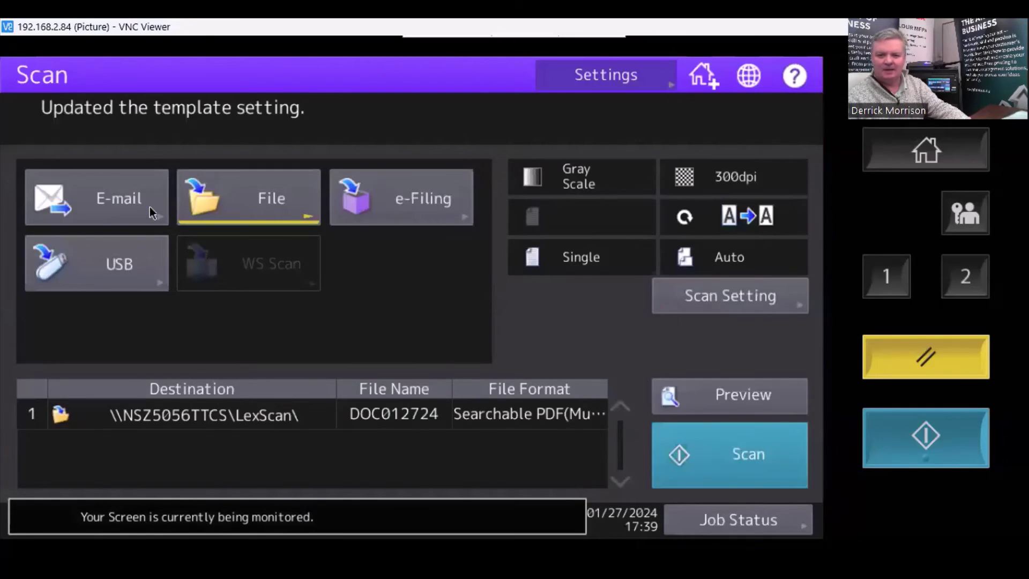
click(256, 196)
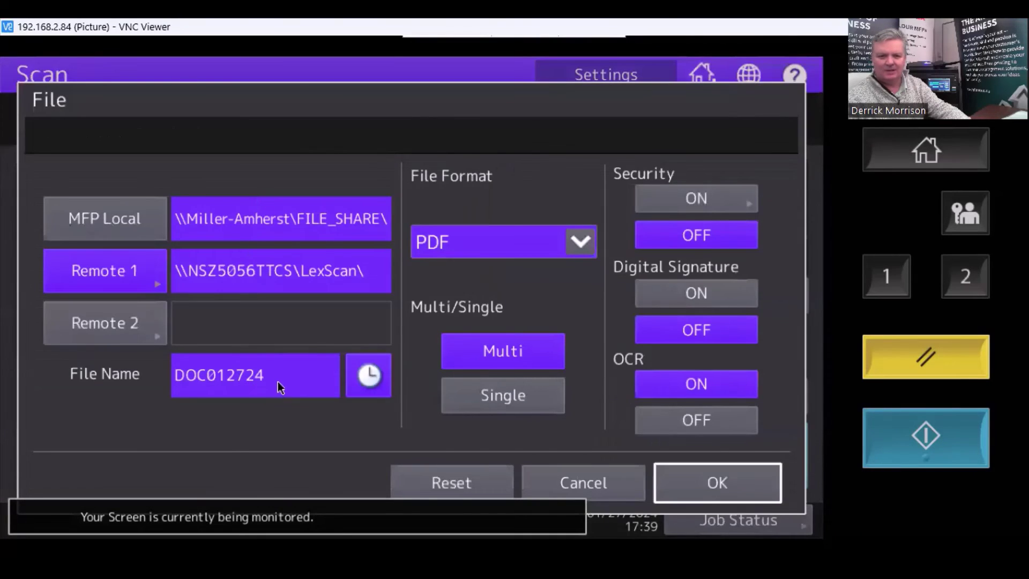
click(278, 380)
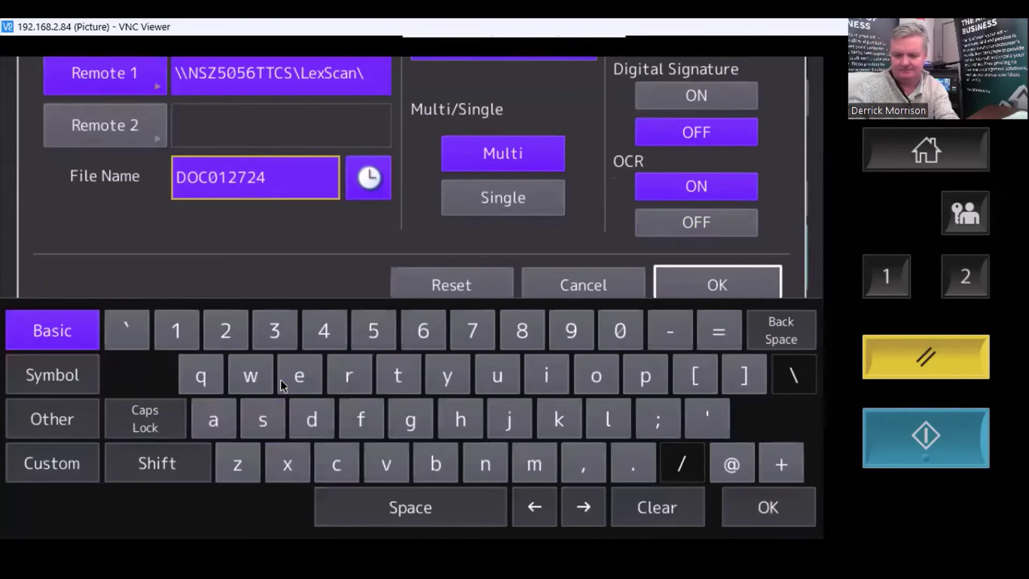
key(BackSpace)
key(BackSpace)
key(BackSpace)
key(BackSpace)
key(BackSpace)
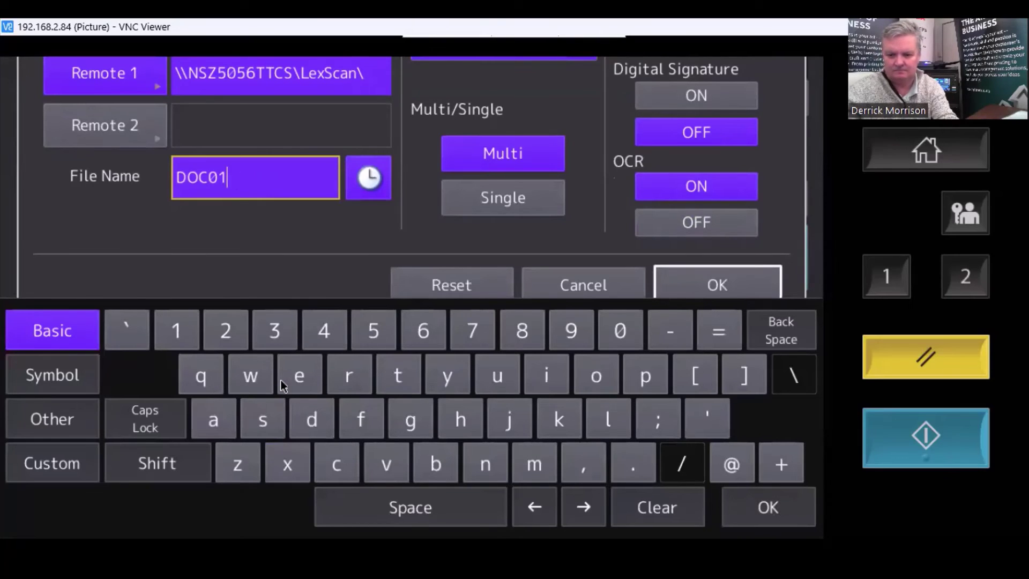
key(BackSpace)
key(BackSpace)
key(BackSpace)
key(BackSpace)
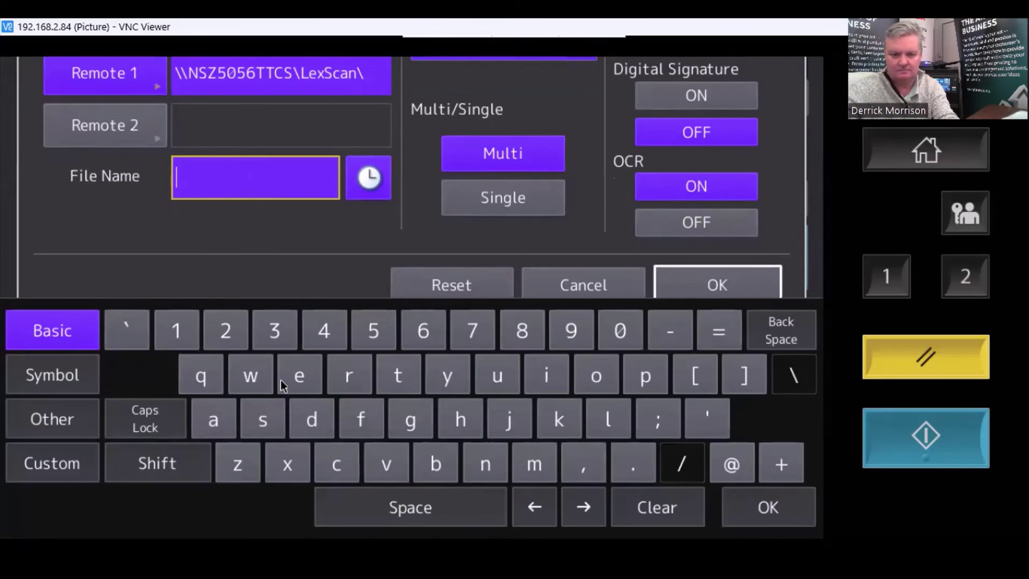
text(Test )
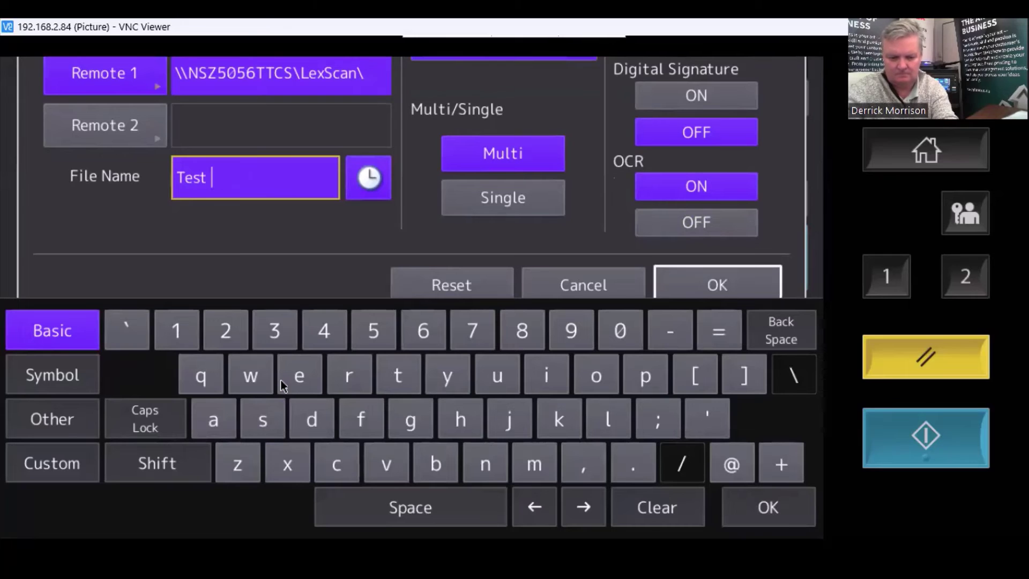
text(123)
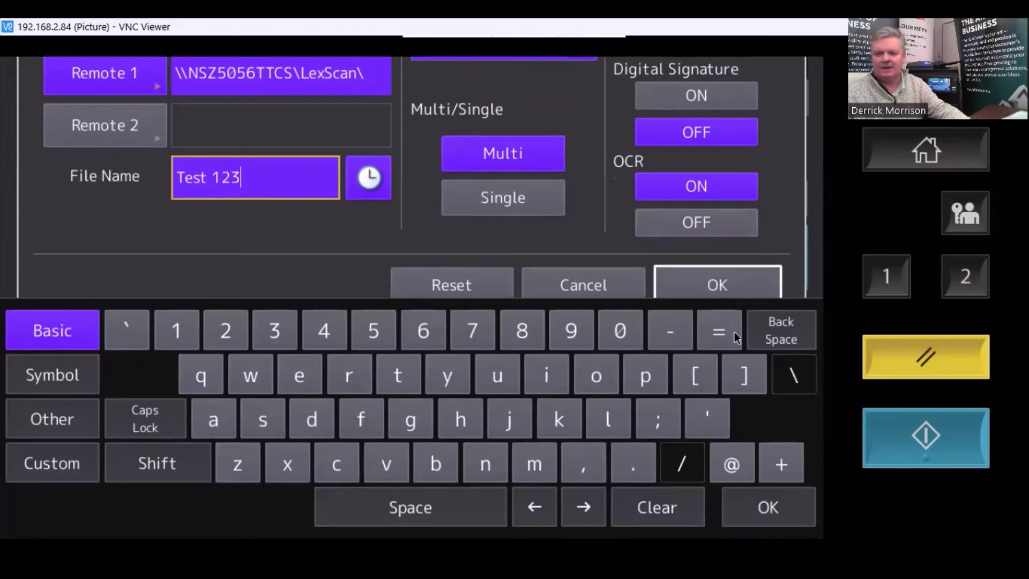
click(706, 279)
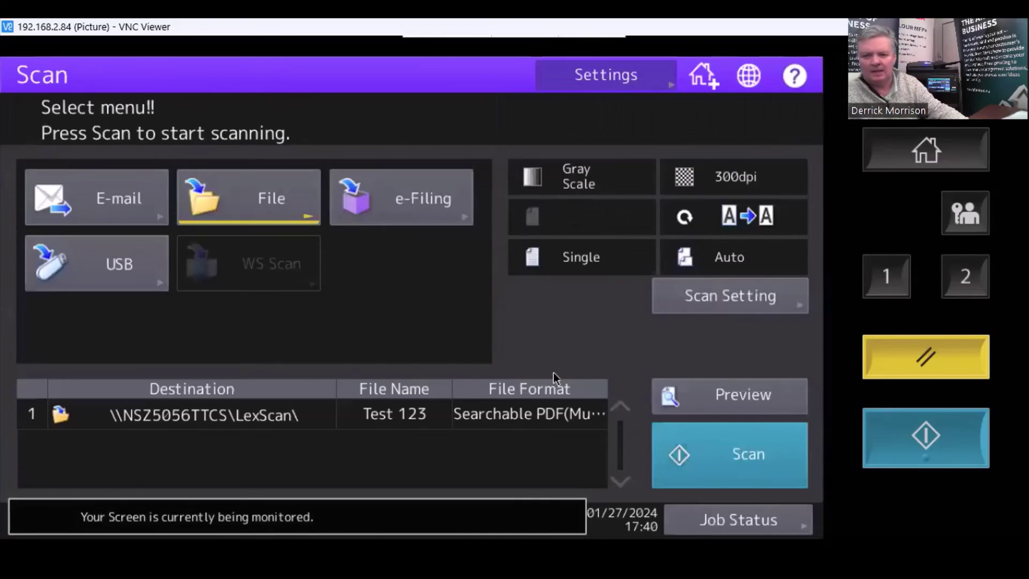
Turn on preview, leave the scan settings unchanged, and scan the page.
click(687, 397)
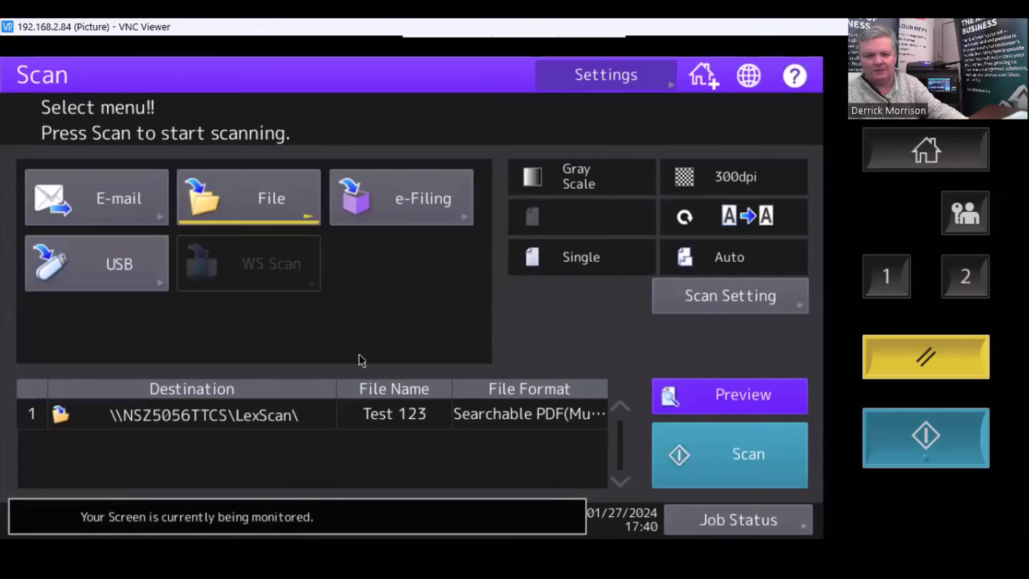
click(706, 301)
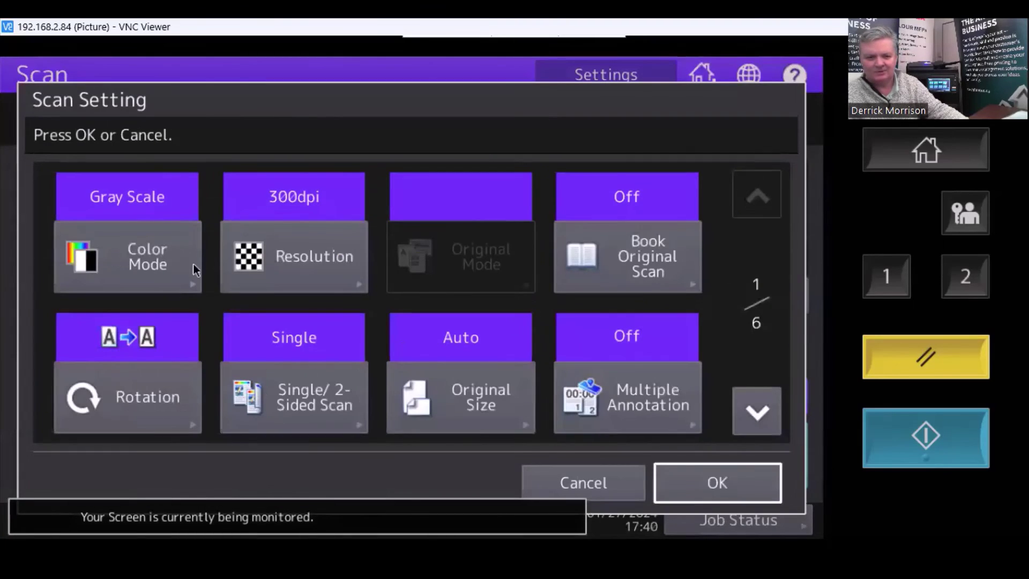
click(569, 462)
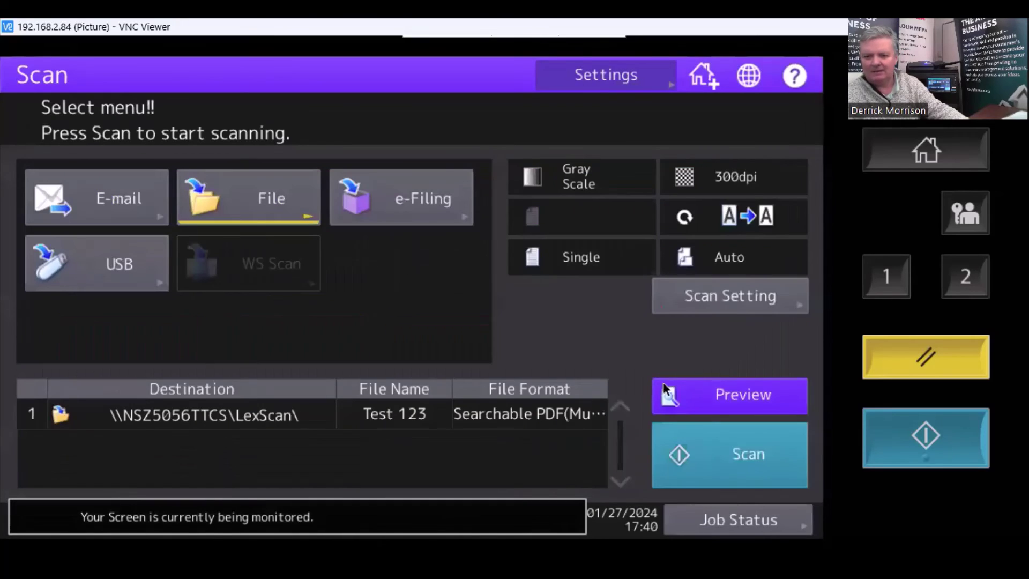
click(745, 455)
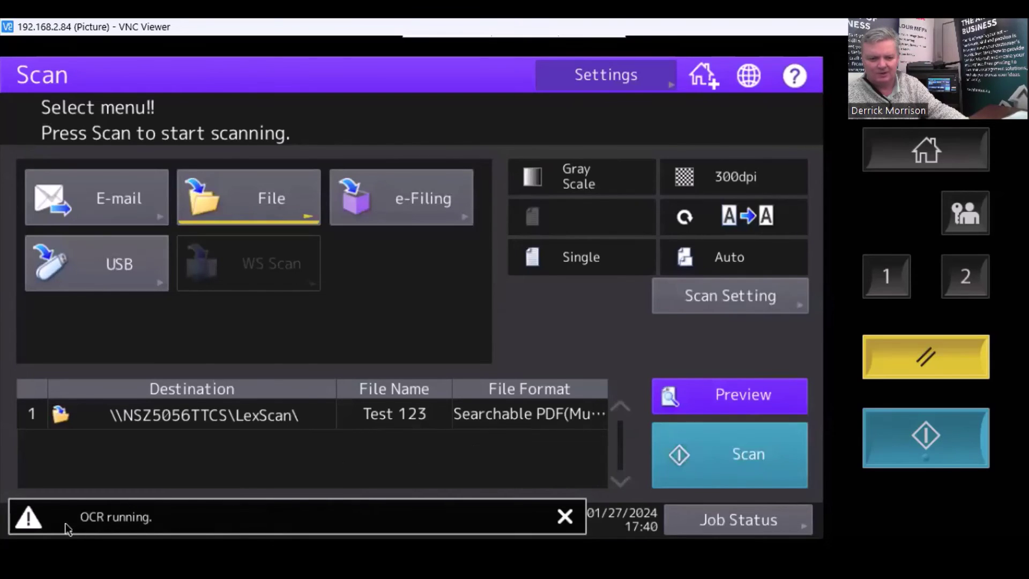
Check the scan log shows Test 123-01272024.pdf saved with status OK, then close Job Status.
click(709, 529)
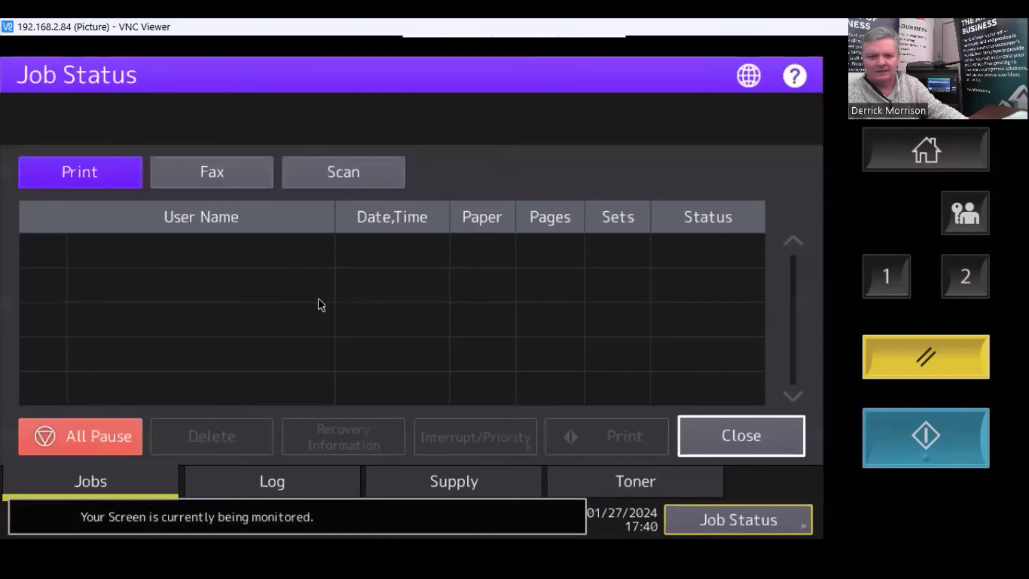
click(321, 180)
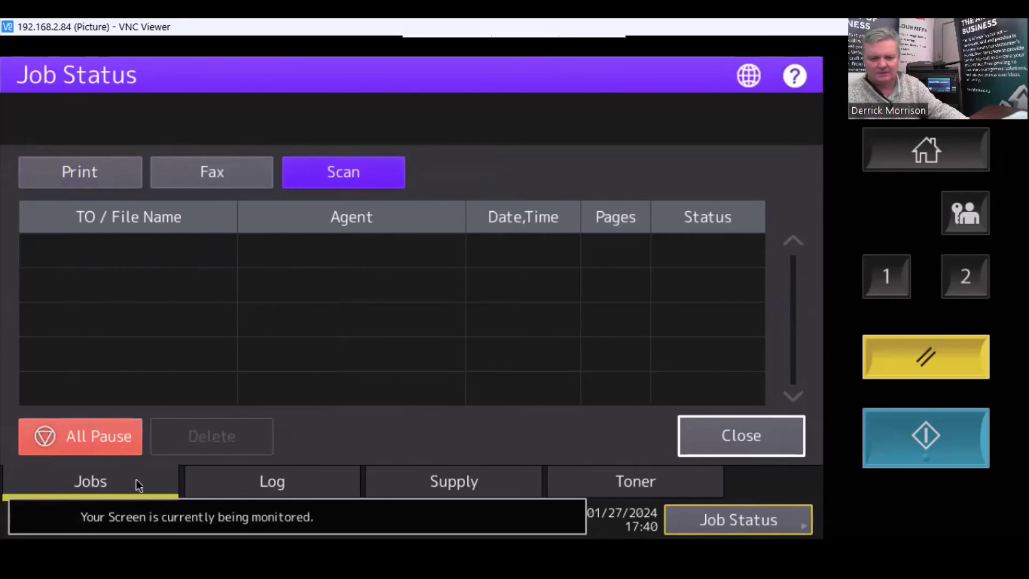
click(252, 482)
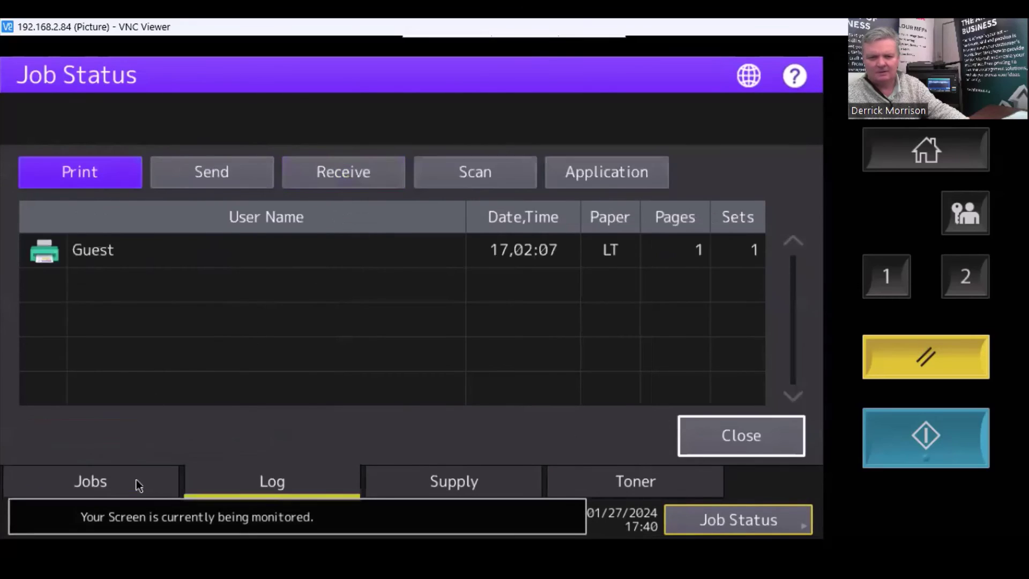
click(464, 178)
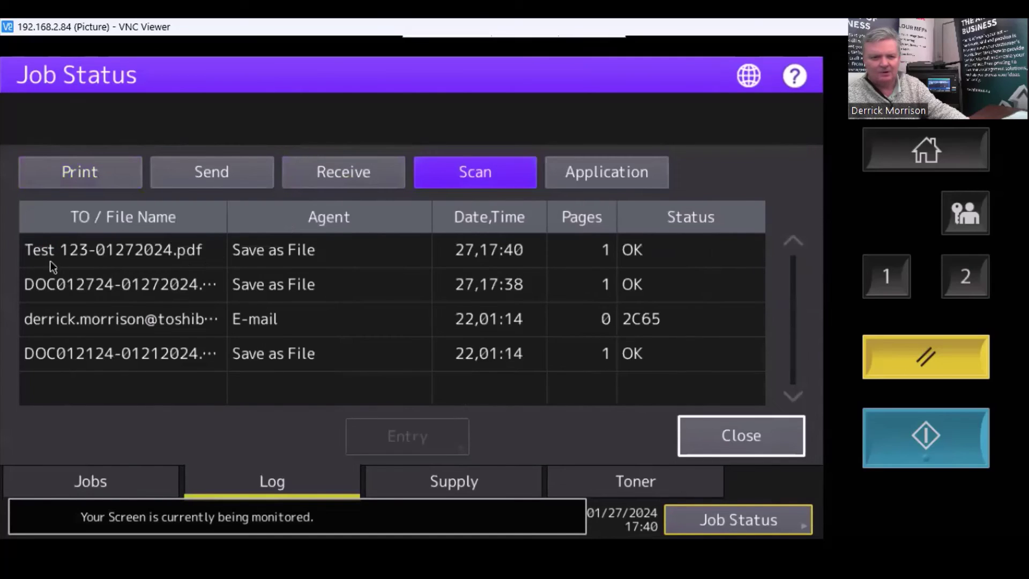
click(31, 248)
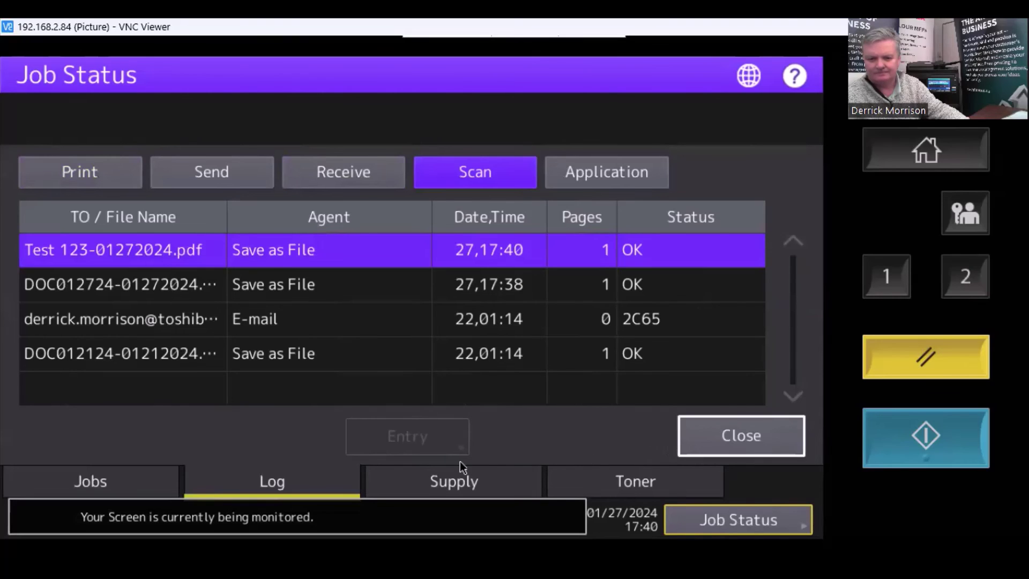
click(730, 435)
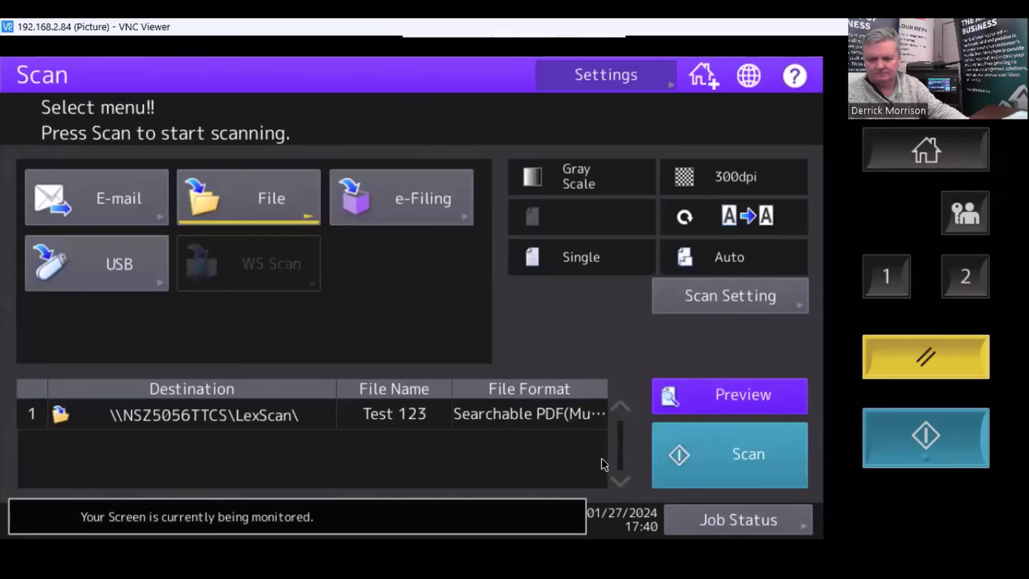
key(alt+Tab)
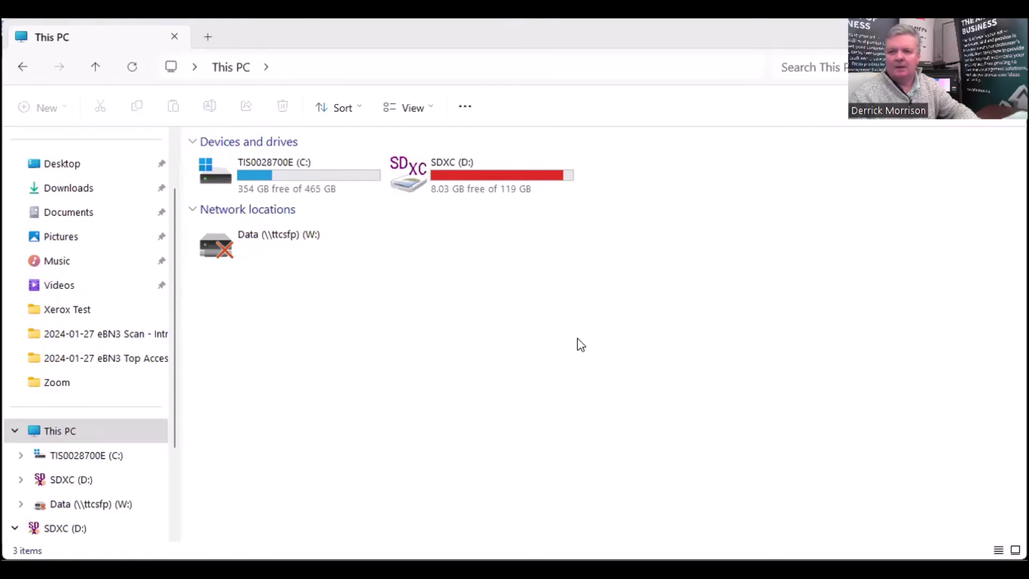
double_click(244, 164)
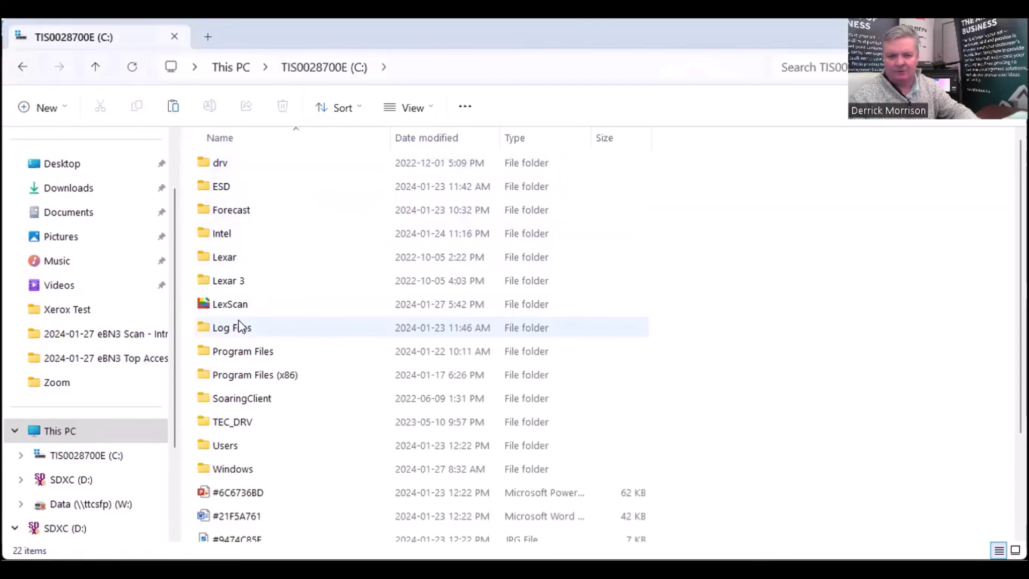
click(232, 307)
double_click(230, 306)
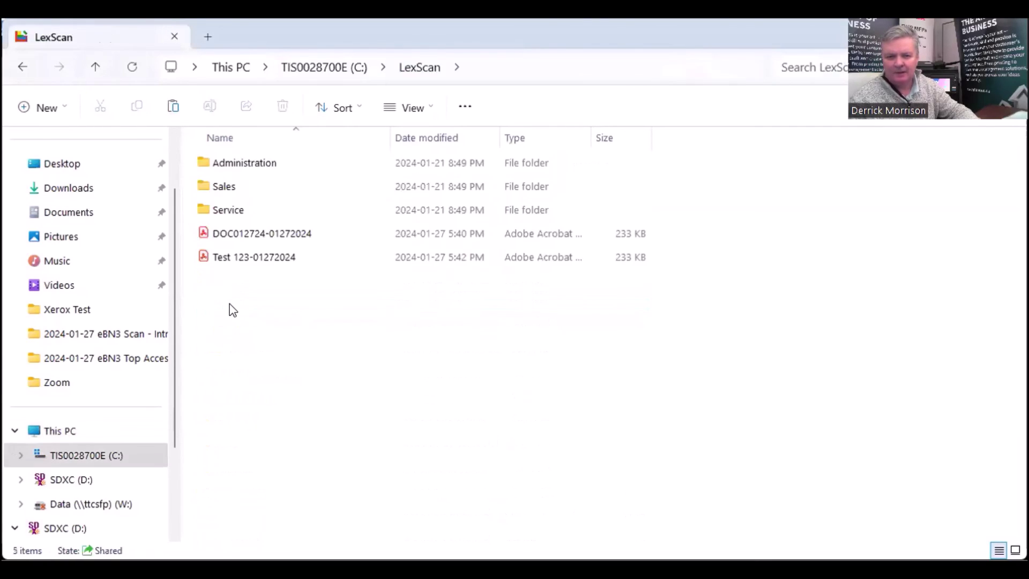
click(228, 258)
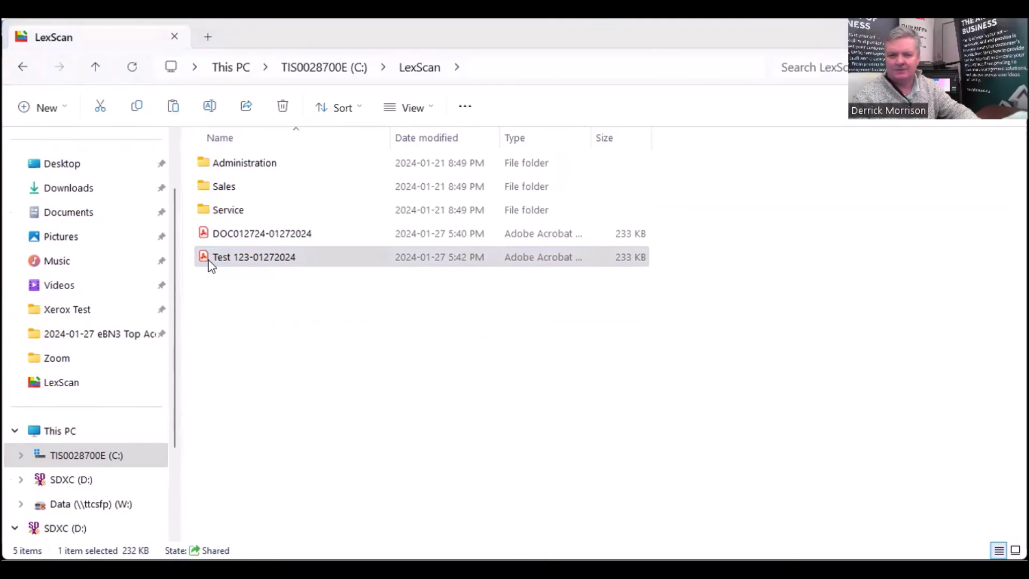
double_click(210, 259)
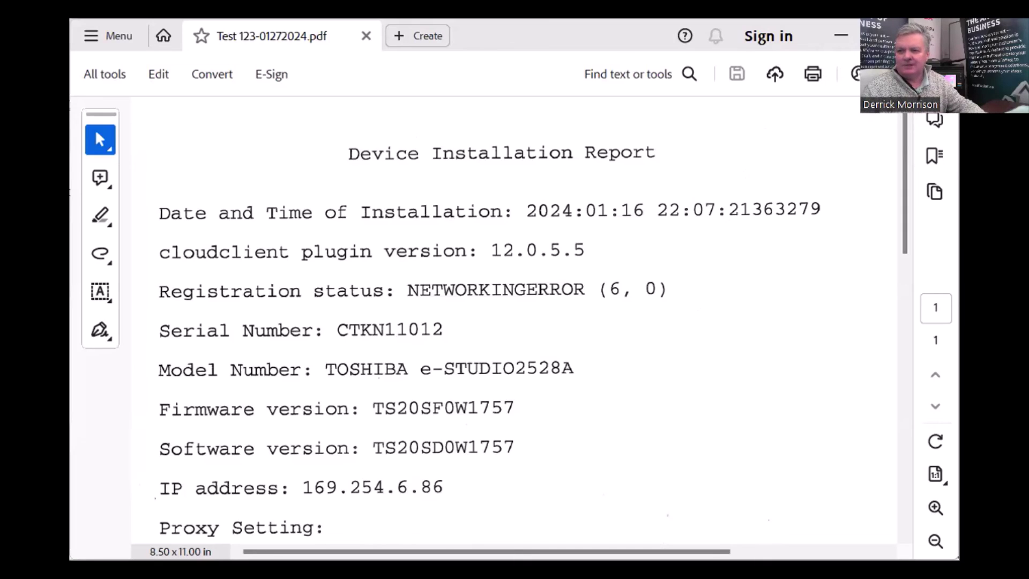
key(super+Up)
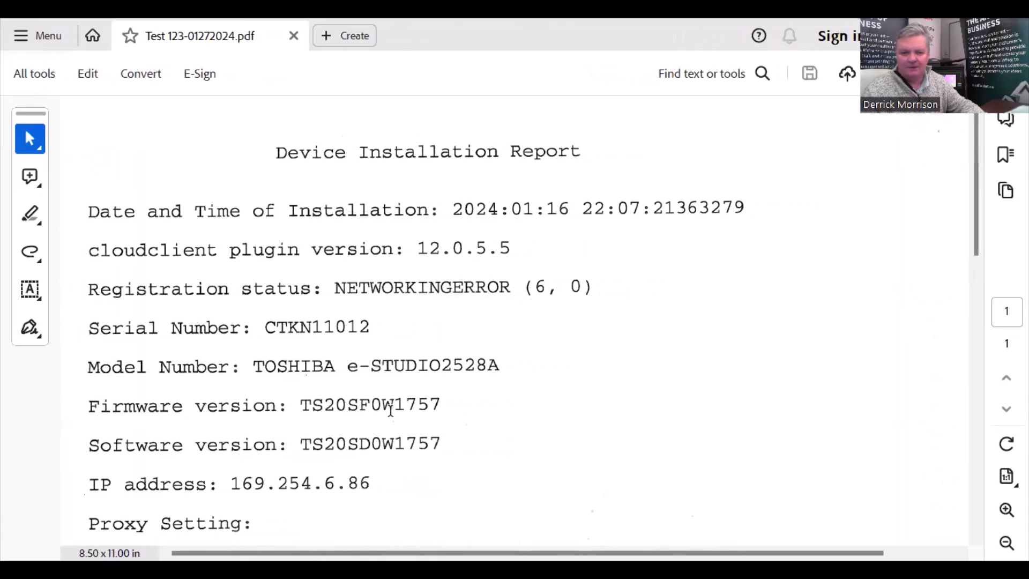
click(764, 75)
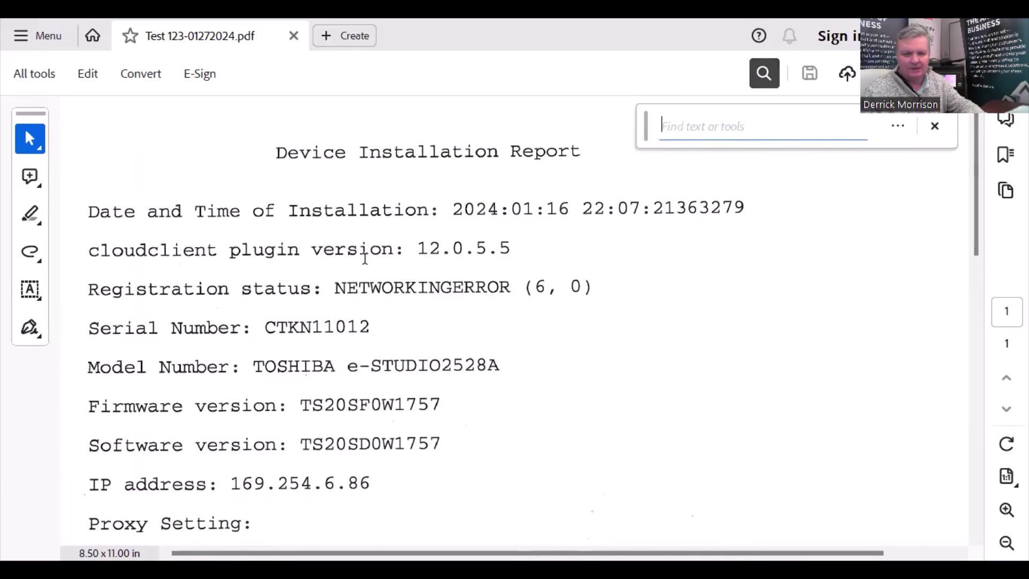
click(671, 127)
text(plu)
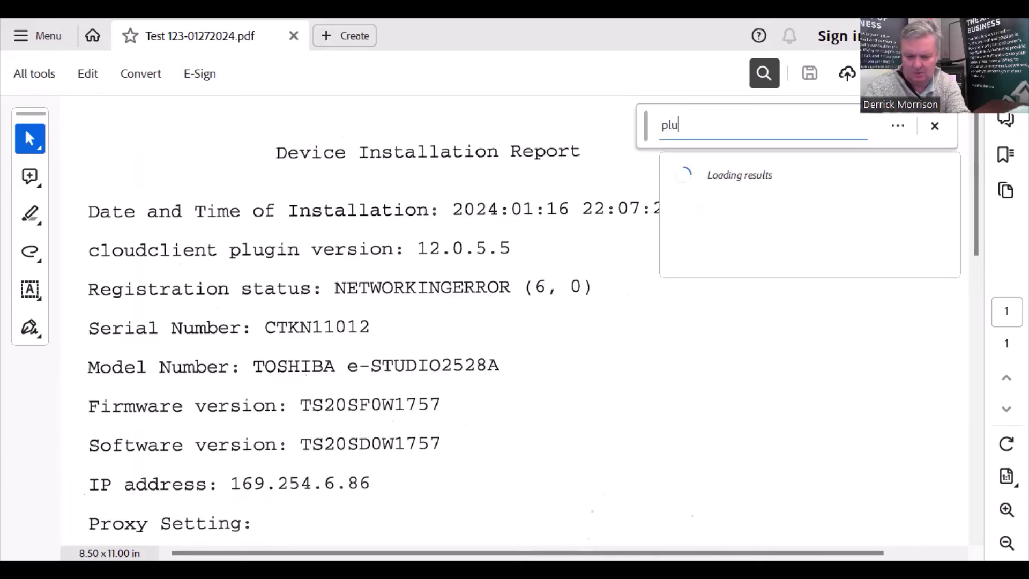
text(gin)
key(Return)
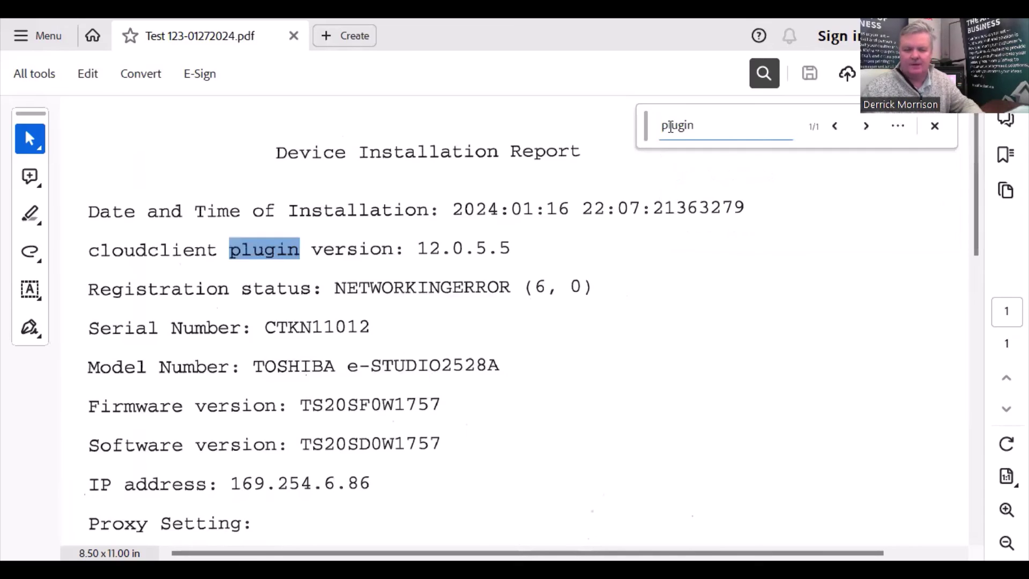